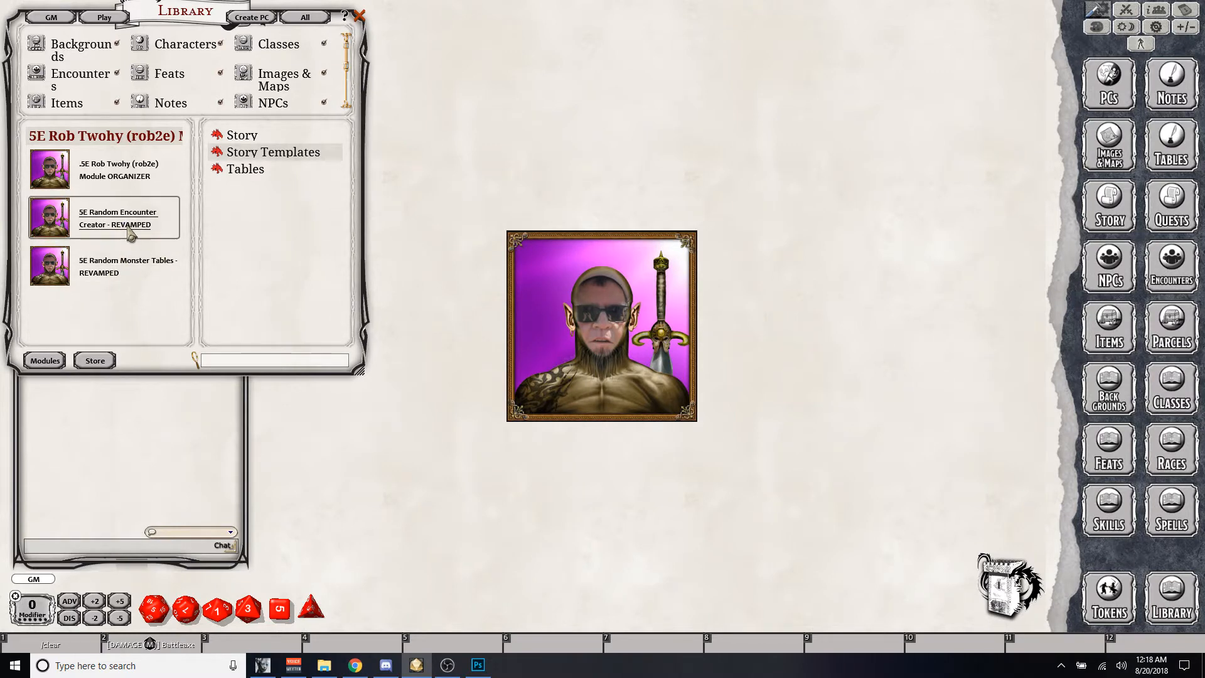
- Open the Random Encounter Generator story template and set the level in the step 5 placeholder to 5
{"action": "left_click", "coordinate": [217, 152]}
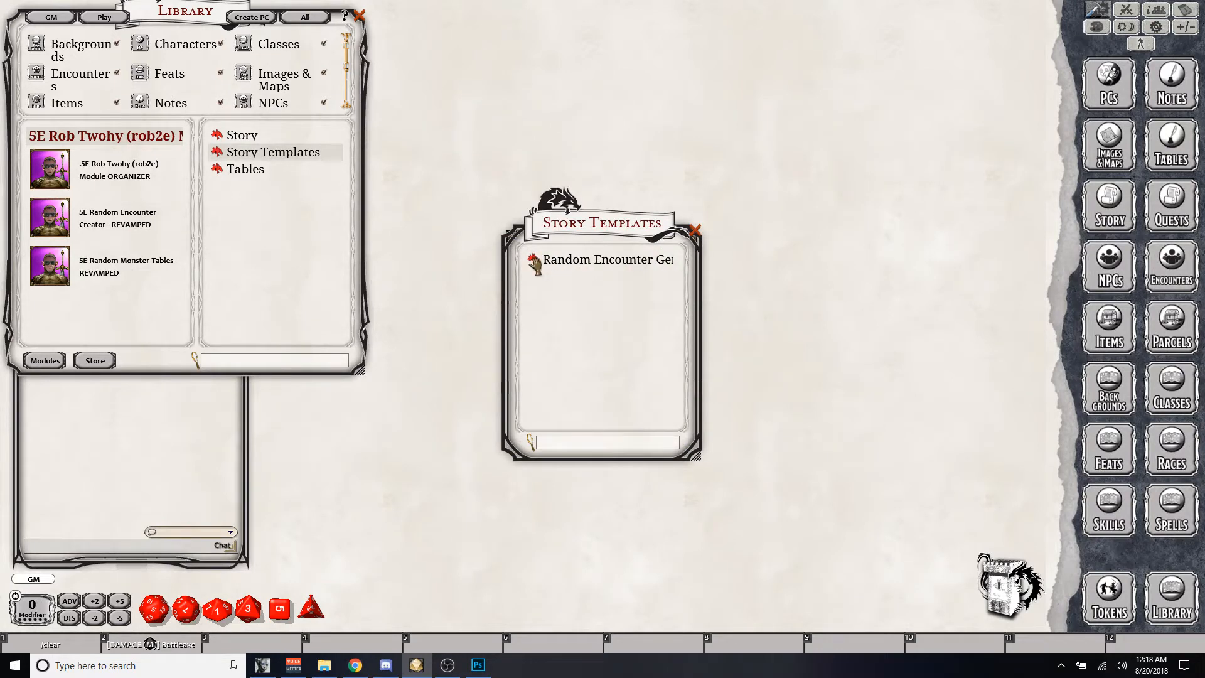
{"action": "left_click", "coordinate": [535, 263]}
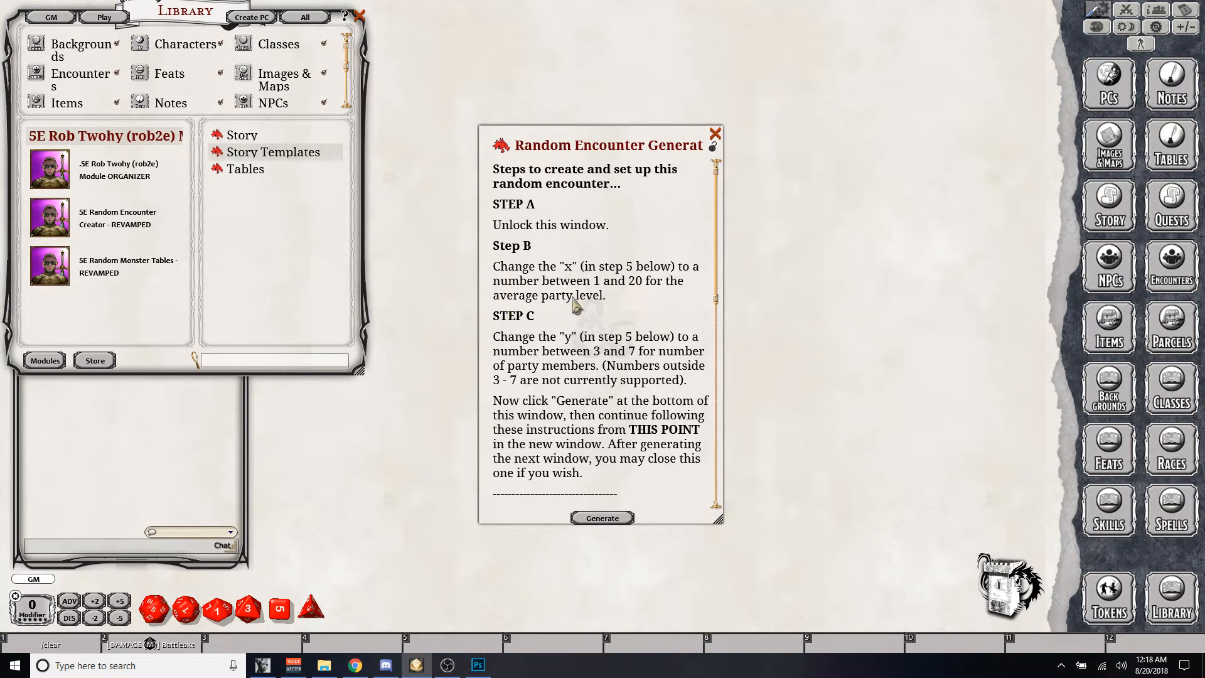
{"action": "scroll", "coordinate": [574, 301], "scroll_direction": "down", "scroll_amount": 2}
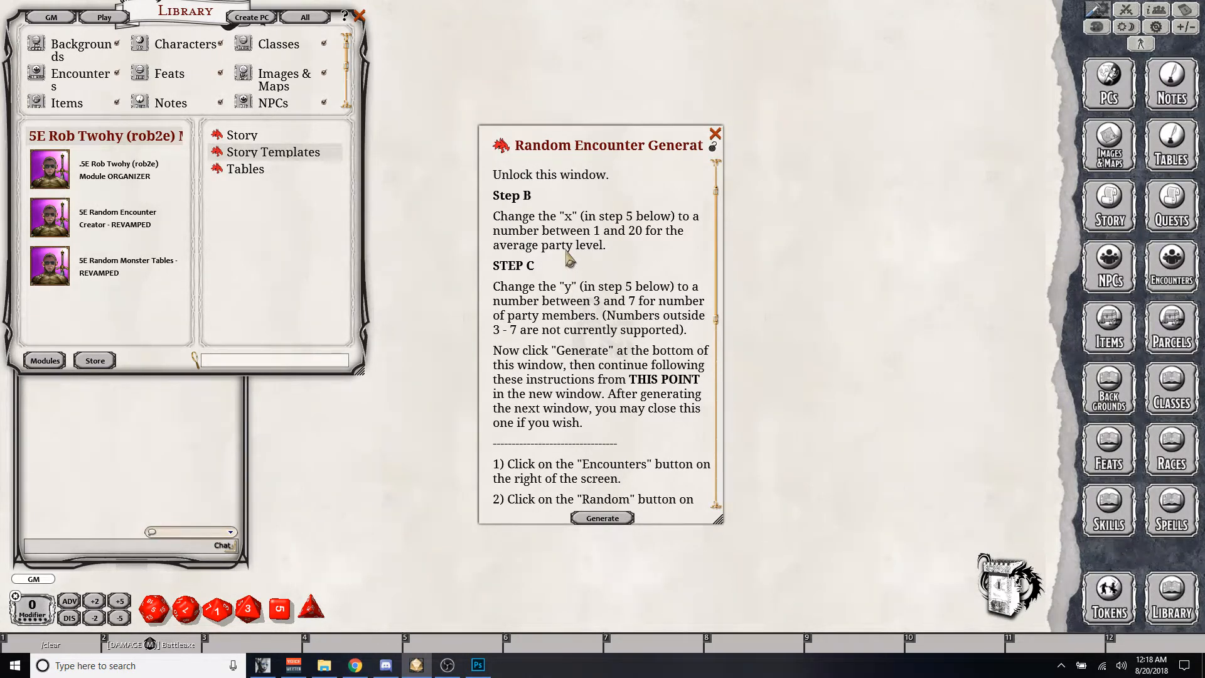
{"action": "scroll", "coordinate": [575, 263], "scroll_direction": "down", "scroll_amount": 3}
{"action": "scroll", "coordinate": [579, 266], "scroll_direction": "down", "scroll_amount": 5}
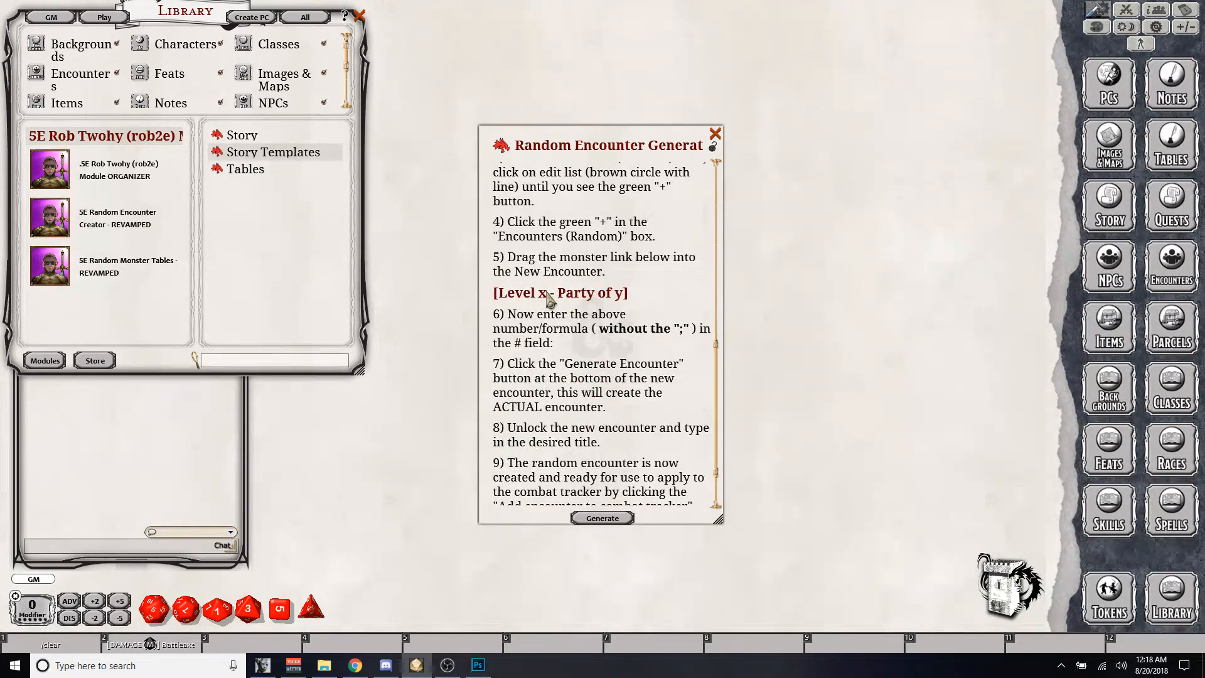
{"action": "key", "text": "BackSpace"}
{"action": "type", "text": "5"}
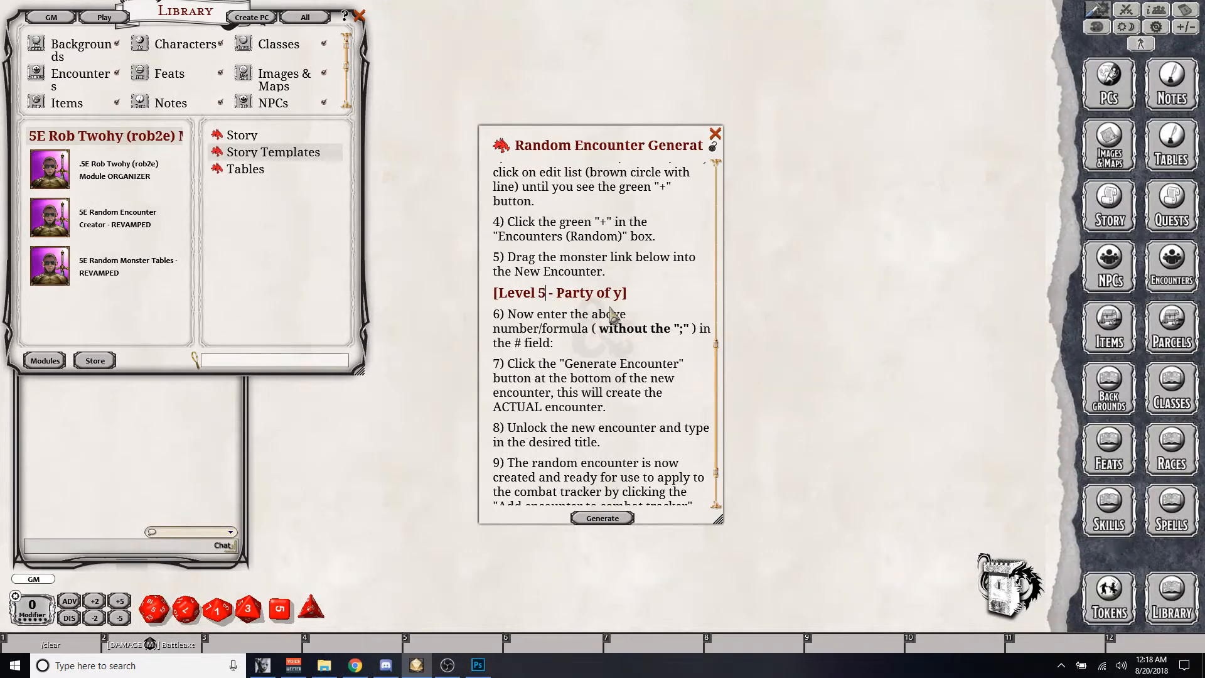
- Set the party size in the template's step 5 placeholder to 4
{"action": "scroll", "coordinate": [608, 314], "scroll_direction": "up", "scroll_amount": 5}
{"action": "scroll", "coordinate": [611, 315], "scroll_direction": "up", "scroll_amount": 3}
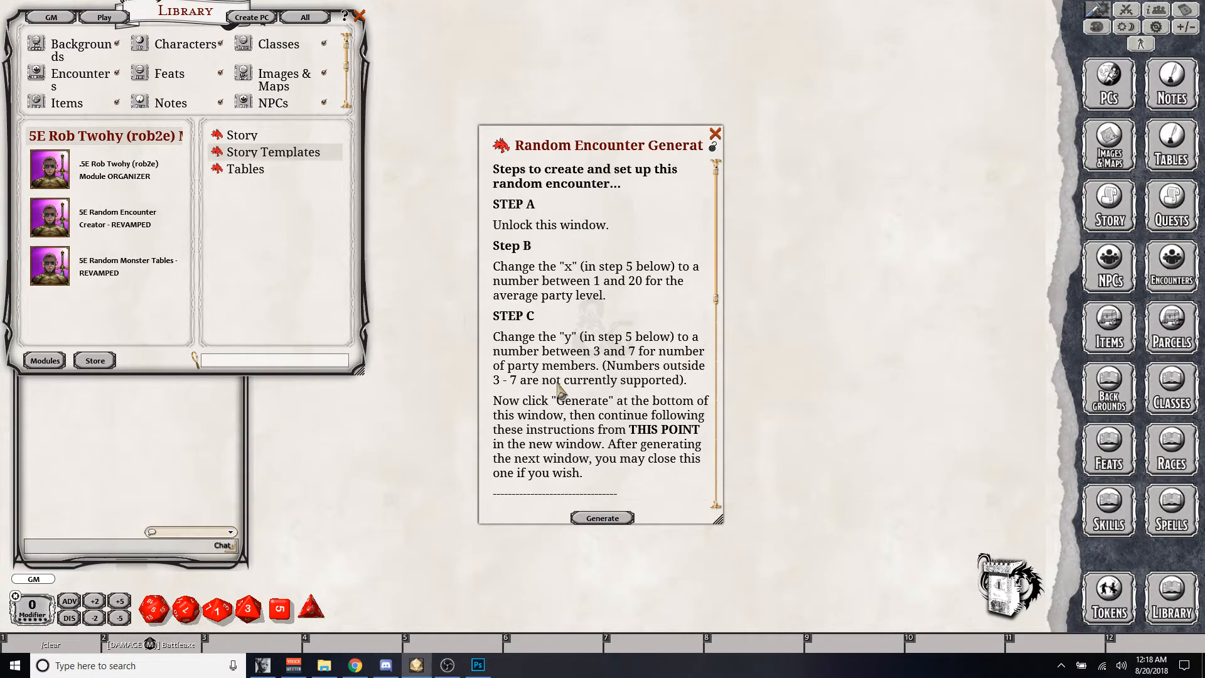
{"action": "scroll", "coordinate": [601, 285], "scroll_direction": "down", "scroll_amount": 10}
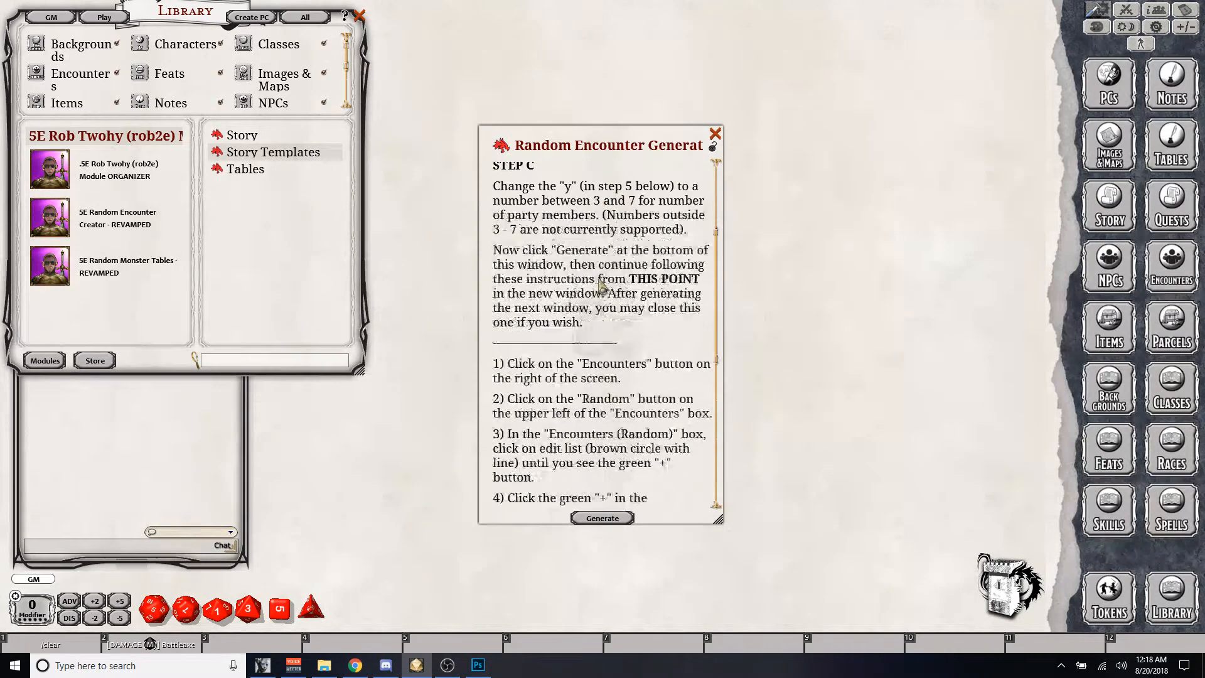
{"action": "left_click", "coordinate": [615, 343]}
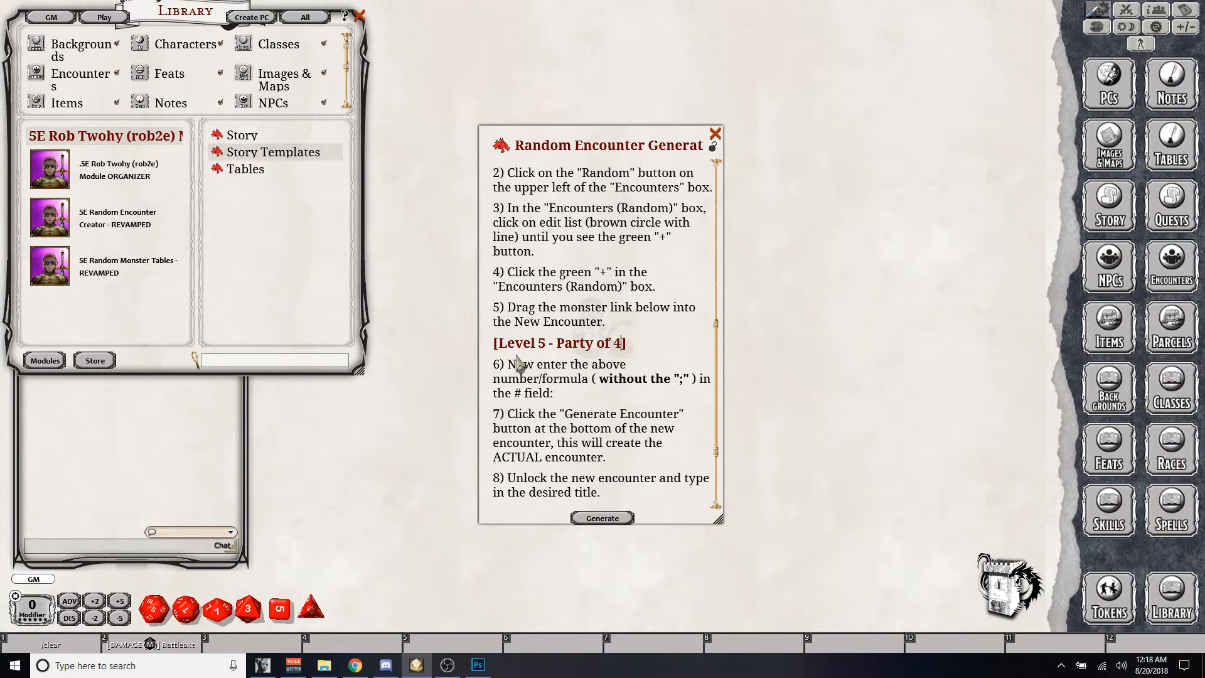
- Generate the story from the template and go to its numbered encounter instructions
{"action": "scroll", "coordinate": [581, 292], "scroll_direction": "up", "scroll_amount": 8}
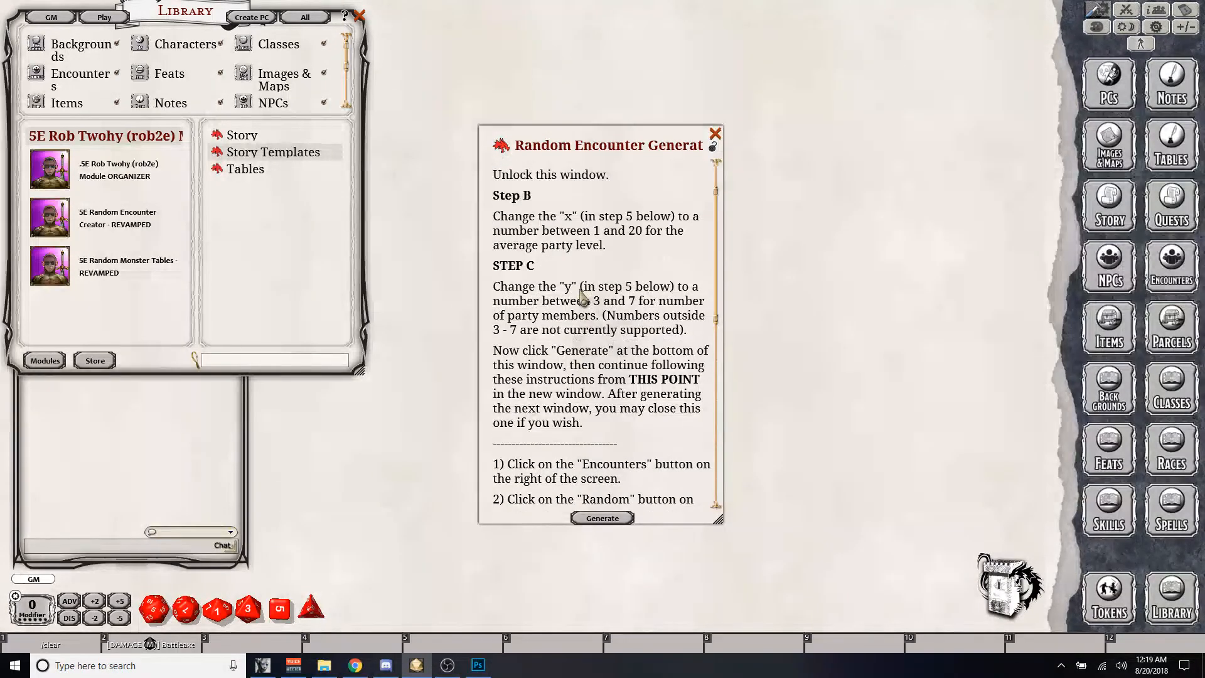
{"action": "scroll", "coordinate": [605, 287], "scroll_direction": "down", "scroll_amount": 2}
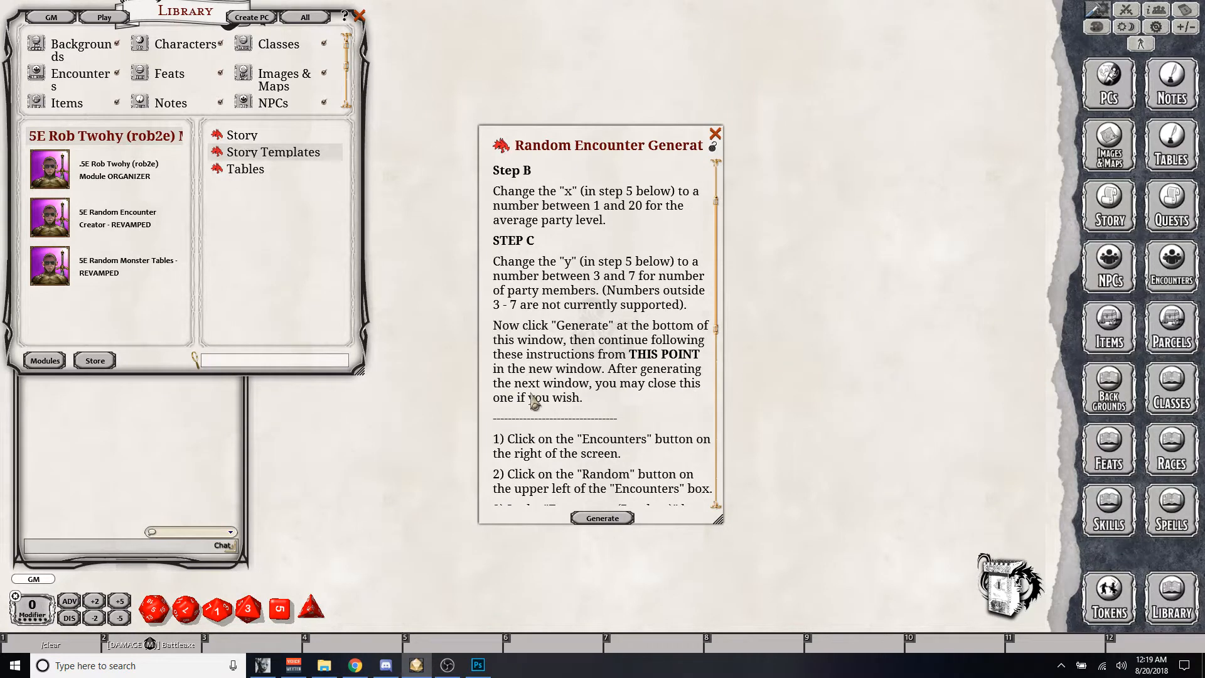
{"action": "left_click", "coordinate": [603, 518]}
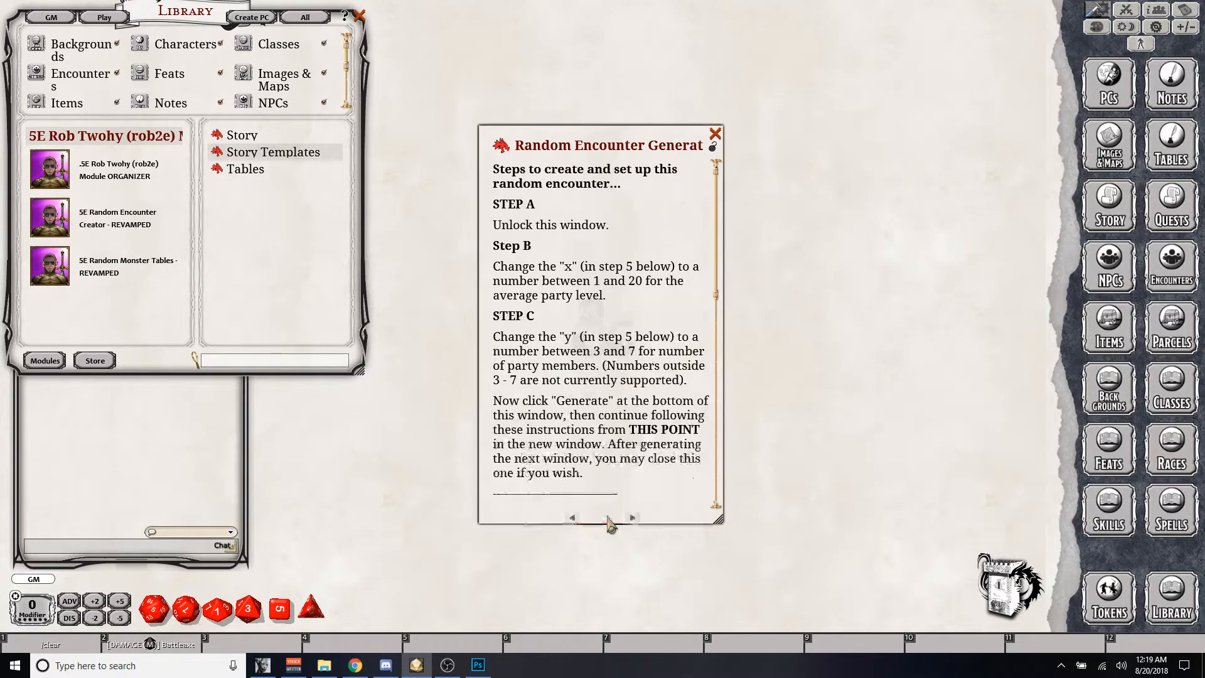
{"action": "scroll", "coordinate": [614, 304], "scroll_direction": "down", "scroll_amount": 7}
{"action": "scroll", "coordinate": [613, 307], "scroll_direction": "down", "scroll_amount": 2}
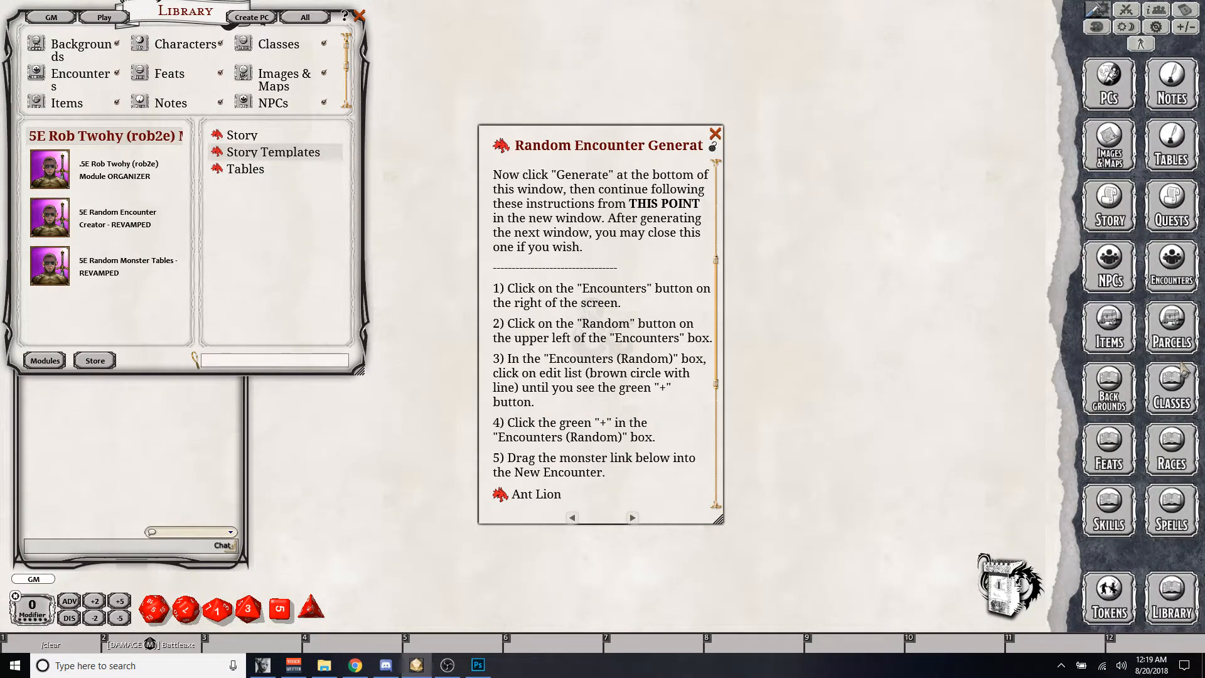
- Open the encounters list, place it clear of the instructions, and open the random encounters list
{"action": "left_click", "coordinate": [1176, 270]}
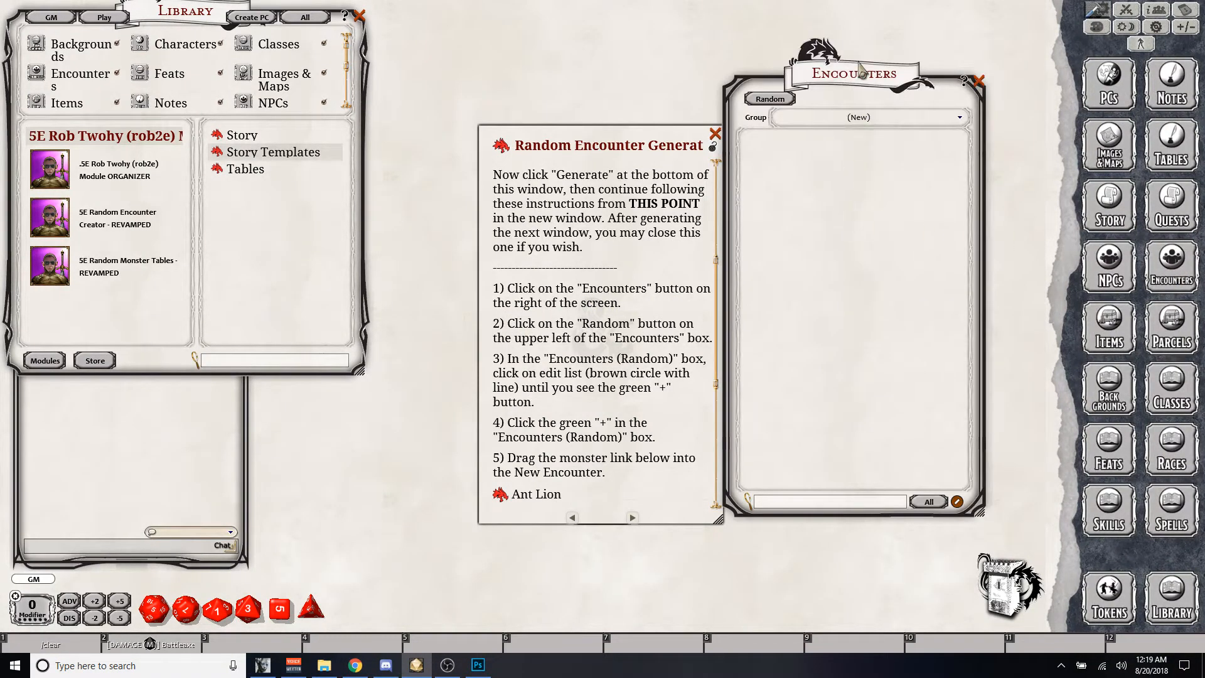
{"action": "left_click_drag", "start_coordinate": [865, 72], "coordinate": [925, 77]}
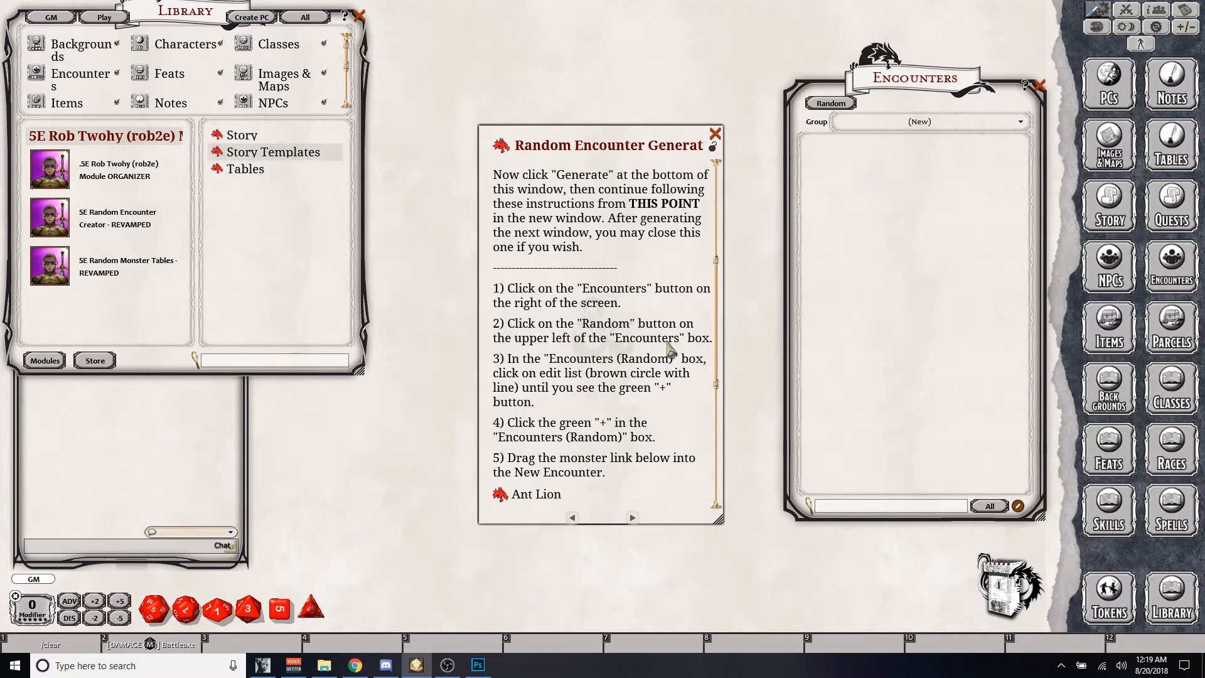
{"action": "left_click", "coordinate": [830, 104]}
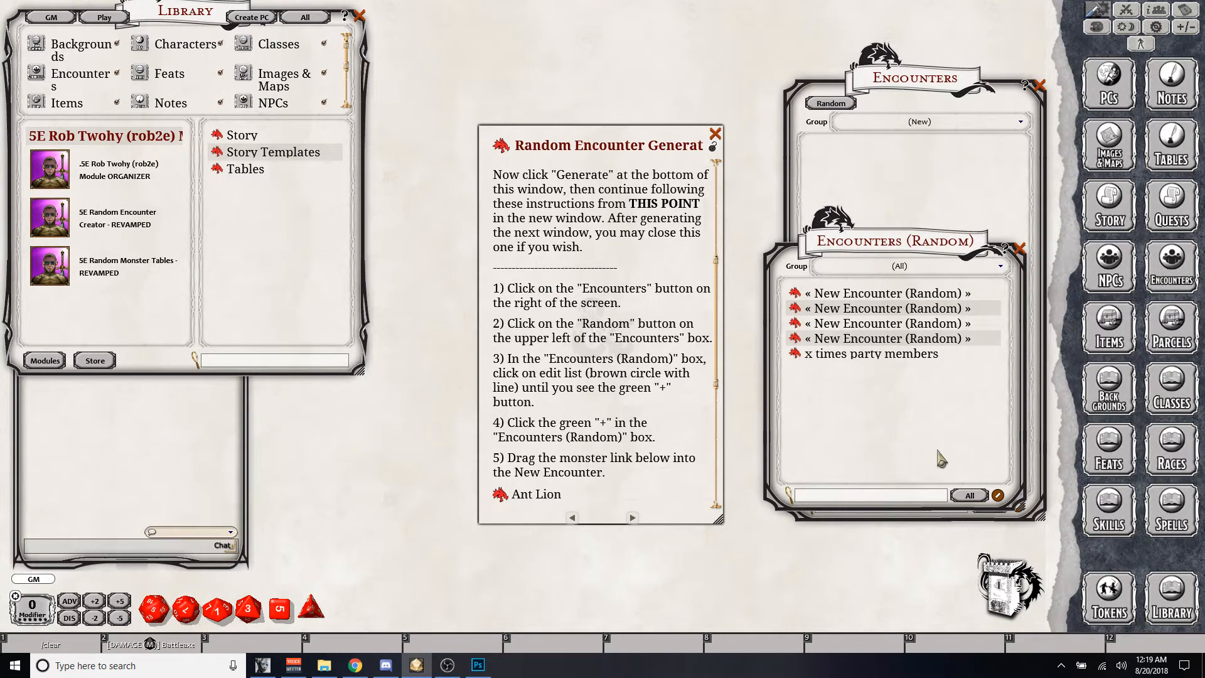
- Delete all existing entries from the random encounters list
{"action": "left_click", "coordinate": [998, 497]}
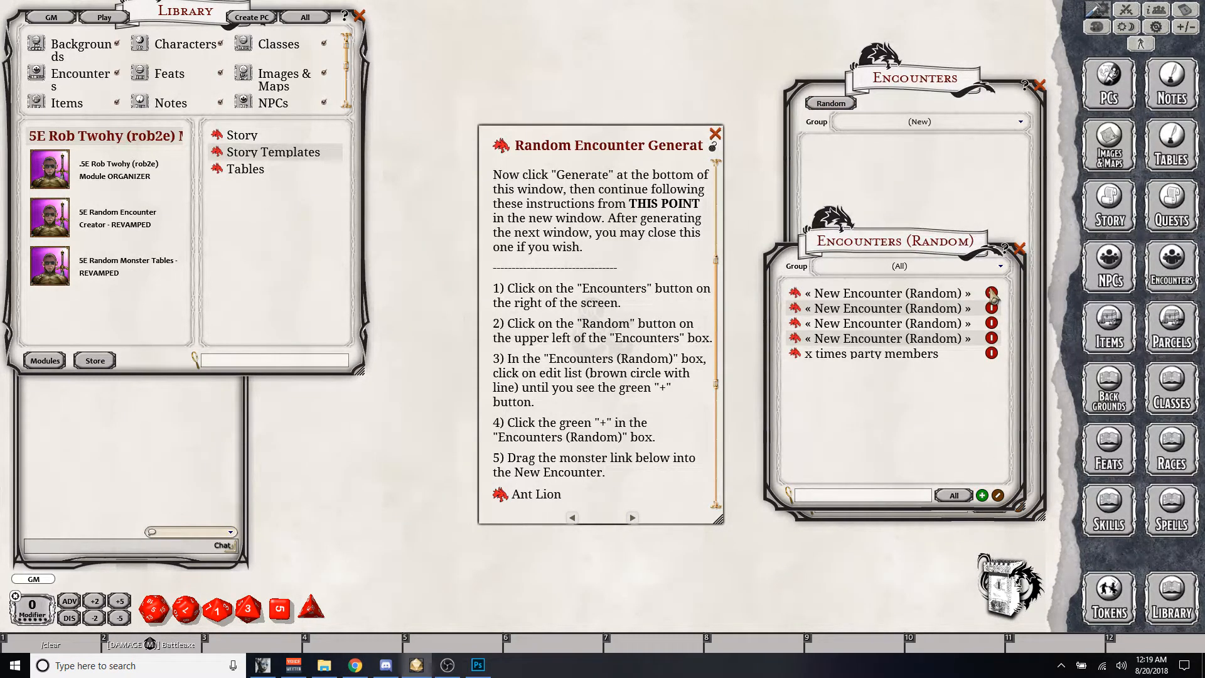
{"action": "left_click", "coordinate": [992, 292]}
{"action": "left_click", "coordinate": [992, 292]}
{"action": "left_click", "coordinate": [992, 293]}
{"action": "left_click", "coordinate": [992, 292]}
{"action": "left_click", "coordinate": [992, 292]}
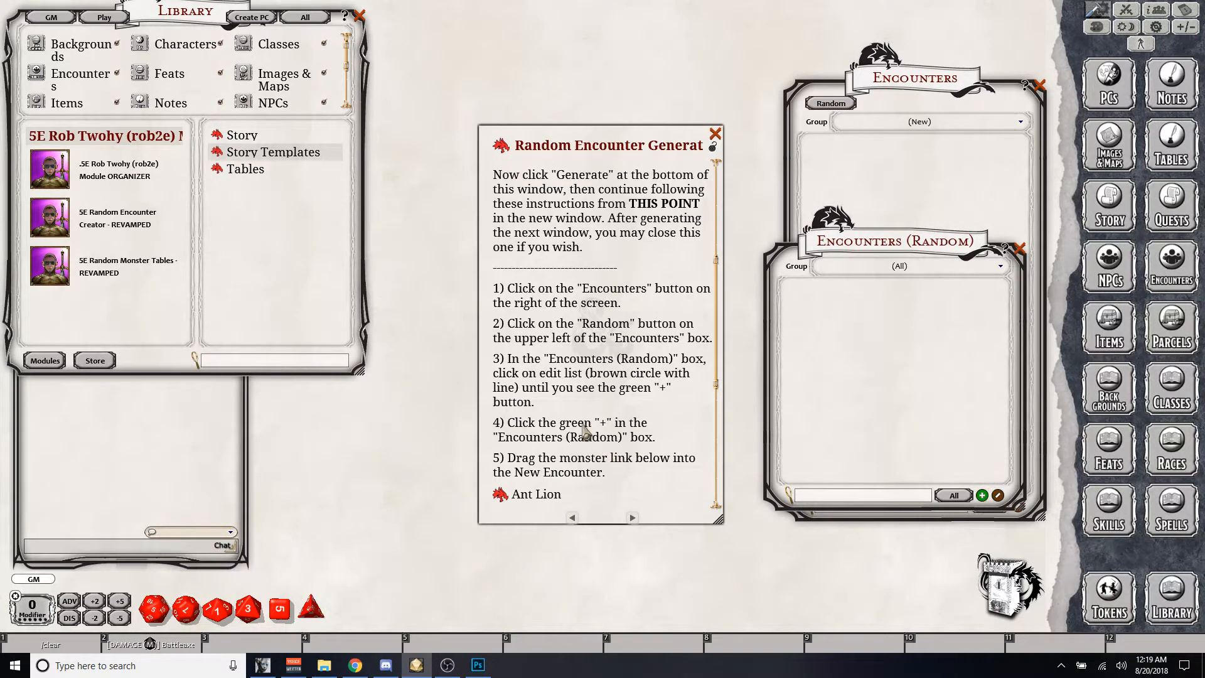
- Create a new random encounter and place its window beside the instructions
{"action": "scroll", "coordinate": [587, 433], "scroll_direction": "down", "scroll_amount": 2}
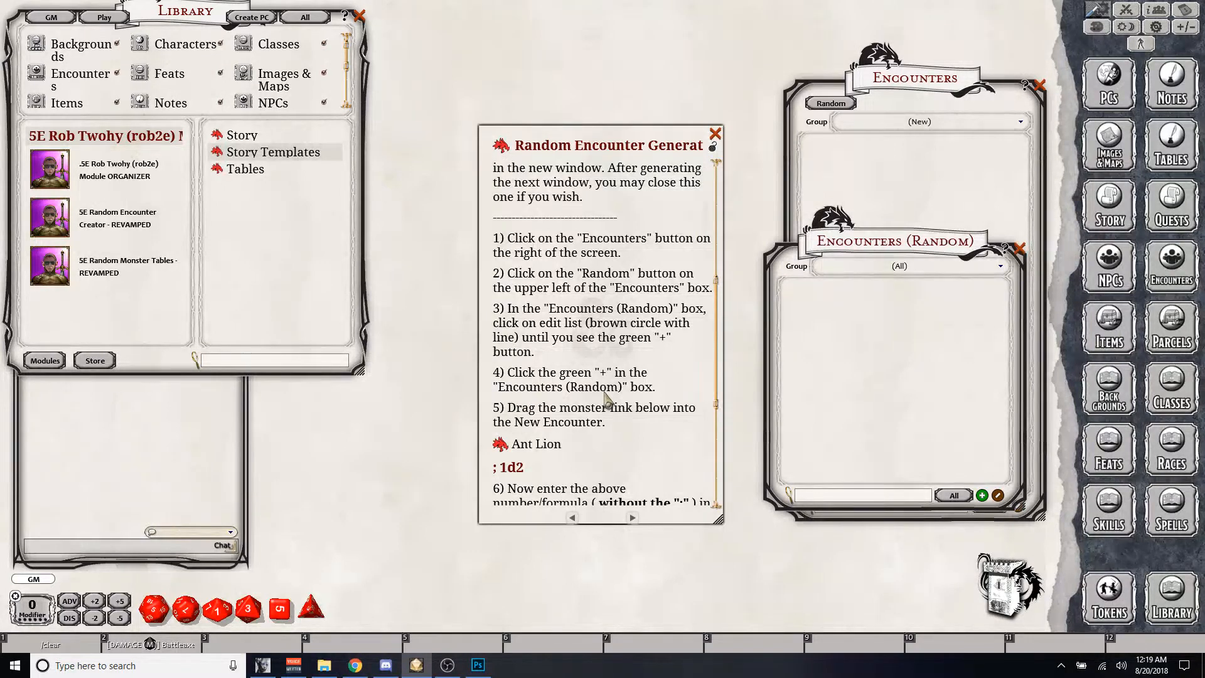
{"action": "left_click", "coordinate": [983, 496]}
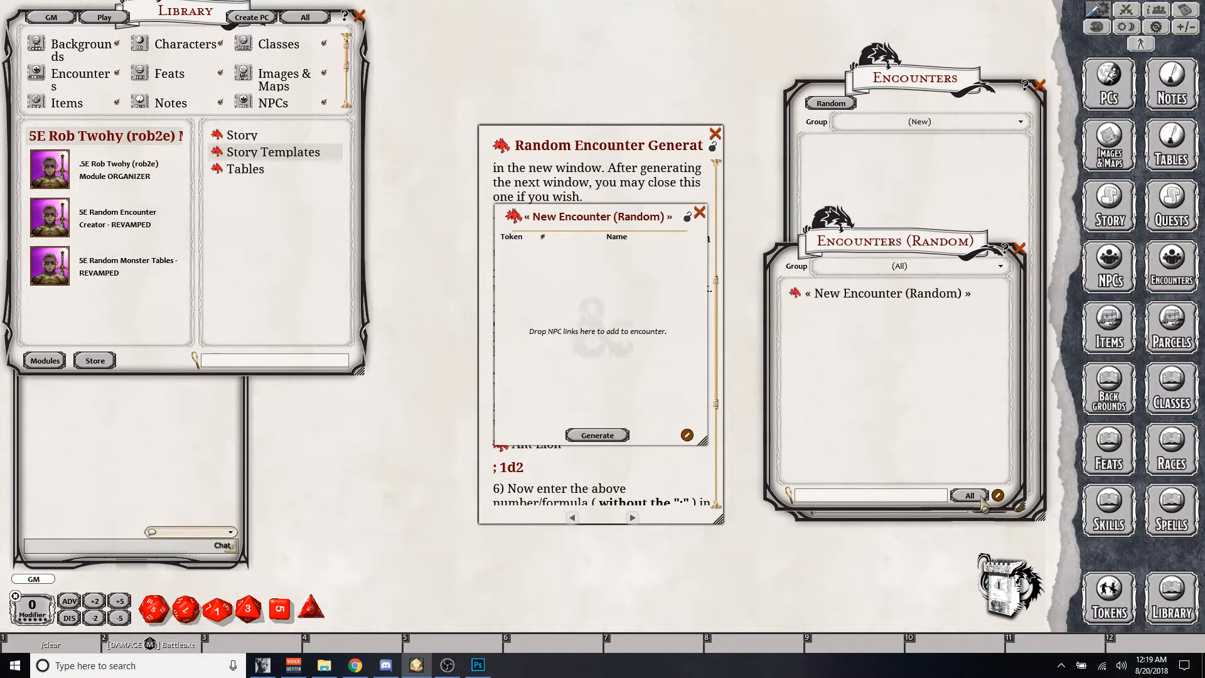
{"action": "left_click_drag", "start_coordinate": [641, 264], "coordinate": [965, 261]}
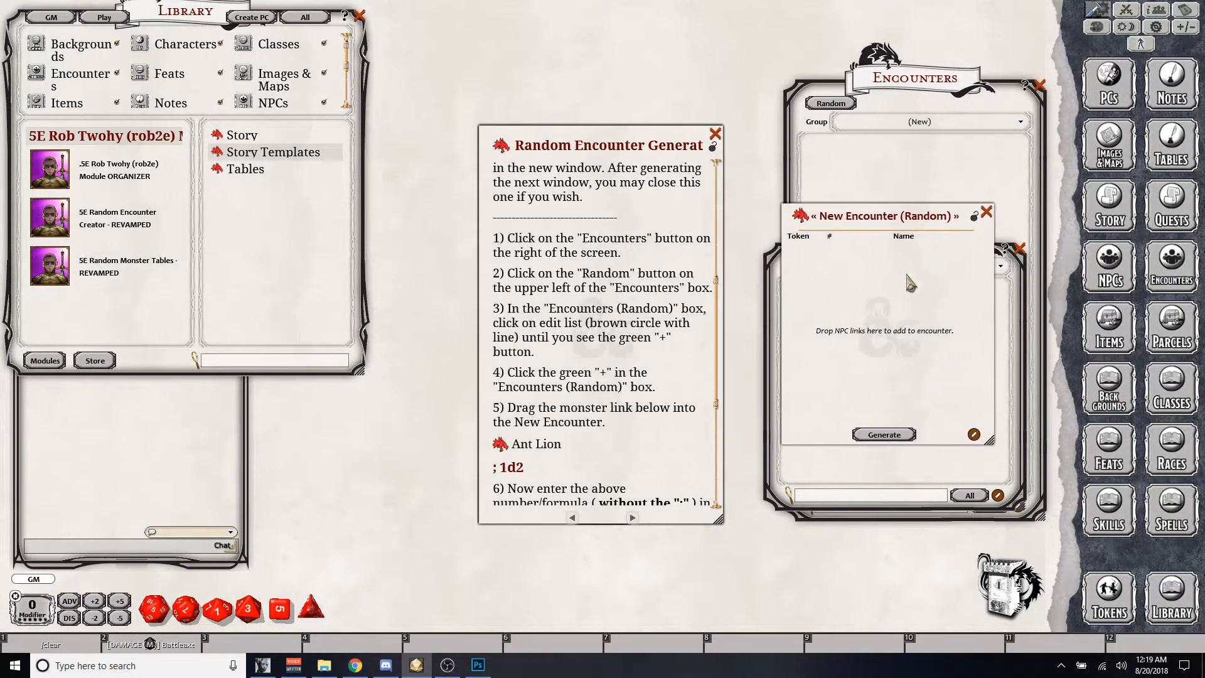
- Try to add the Ant Lion link to the new random encounter with the quantity formula 1d2
{"action": "scroll", "coordinate": [656, 349], "scroll_direction": "down", "scroll_amount": 2}
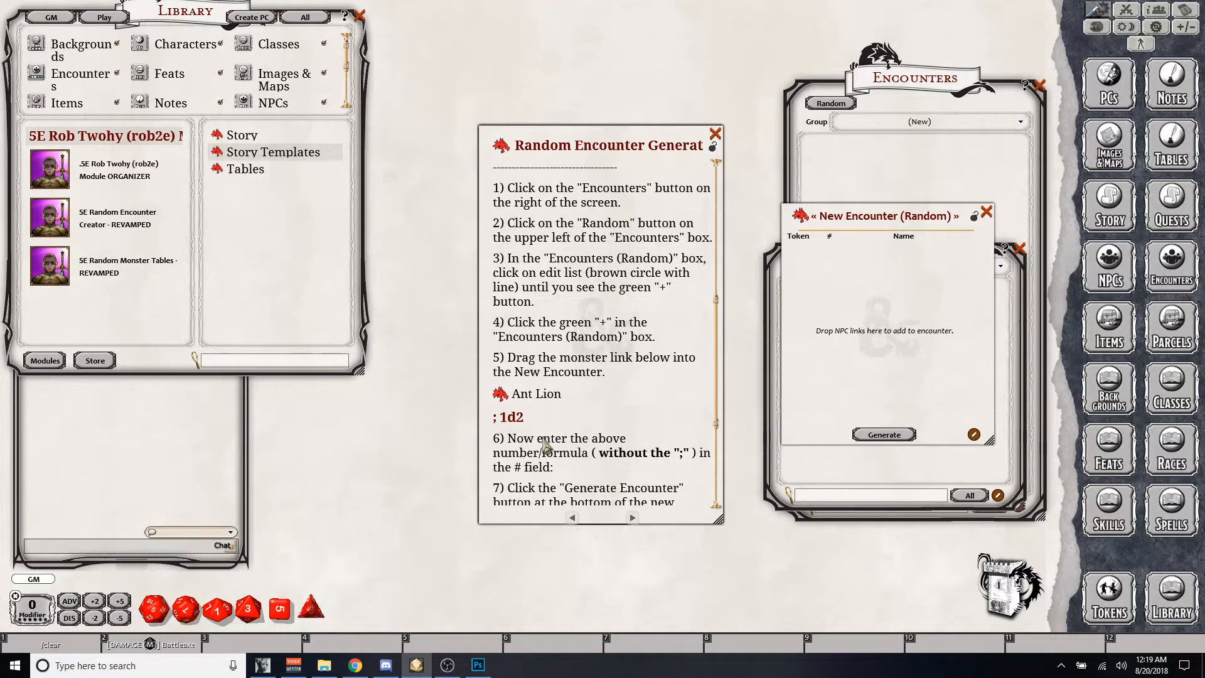
{"action": "left_click_drag", "start_coordinate": [502, 396], "coordinate": [860, 306]}
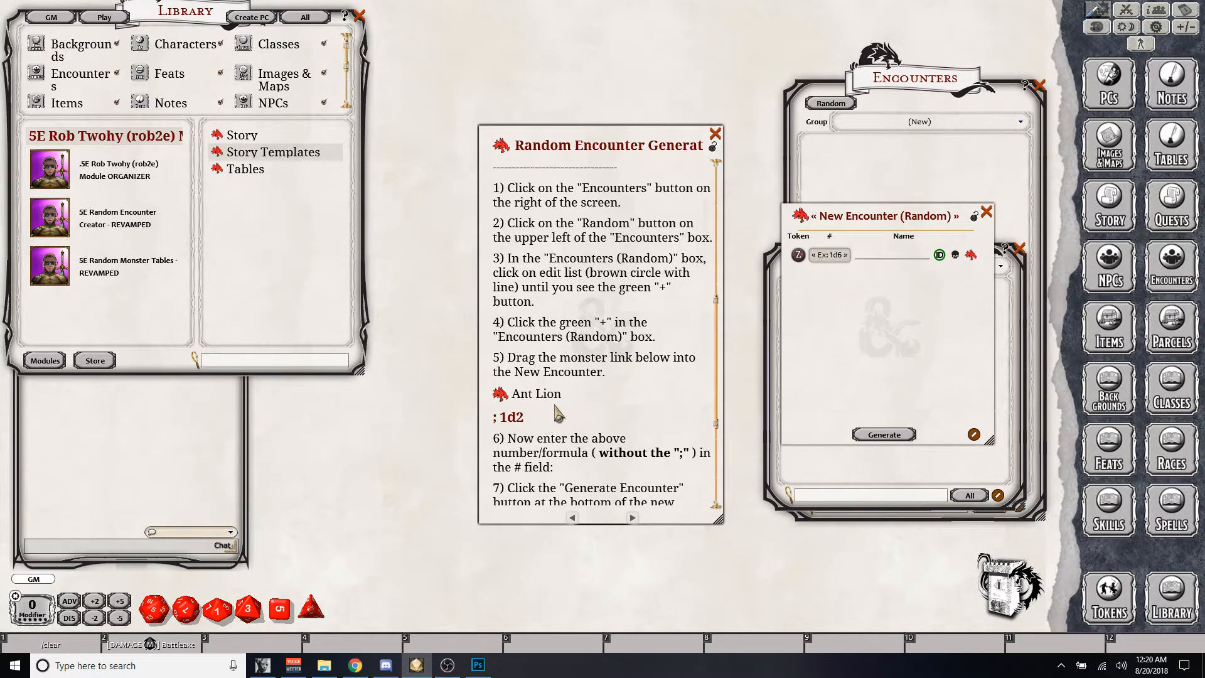
{"action": "scroll", "coordinate": [558, 427], "scroll_direction": "down", "scroll_amount": 1}
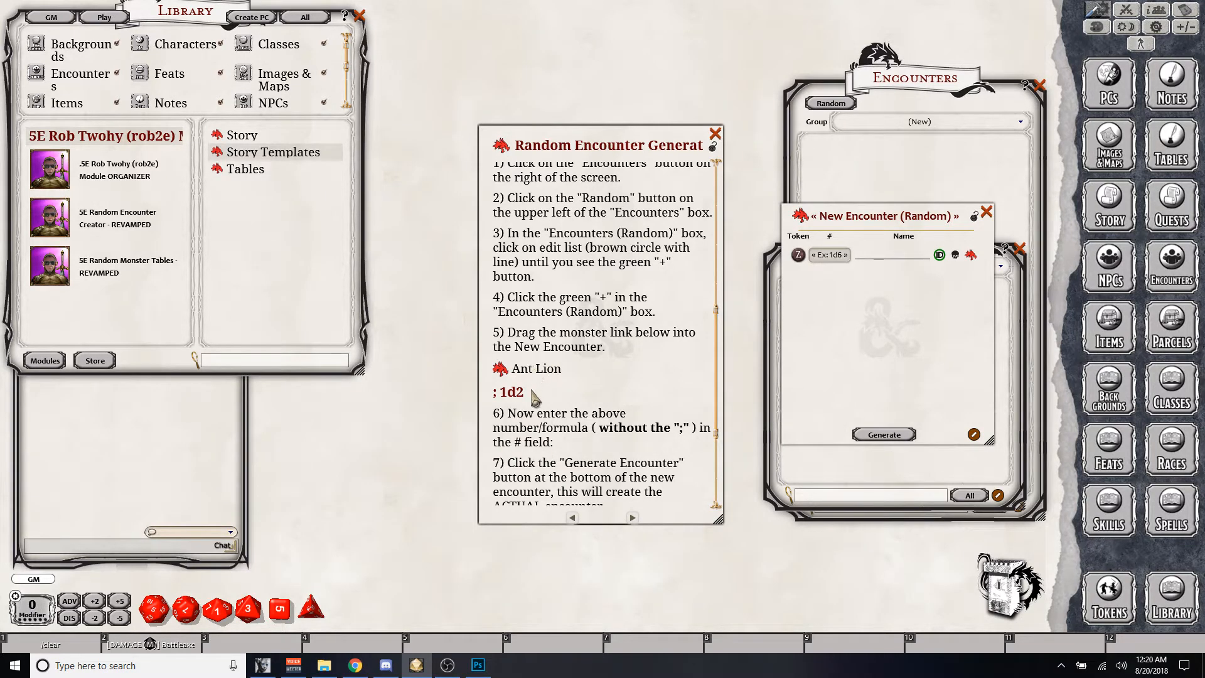
{"action": "left_click_drag", "start_coordinate": [524, 393], "coordinate": [508, 396]}
{"action": "left_click", "coordinate": [833, 256]}
{"action": "key", "text": "ctrl"}
- Open the Ant Lion link from the instructions and activate the Fifth Edition Foes module
{"action": "left_click", "coordinate": [501, 371]}
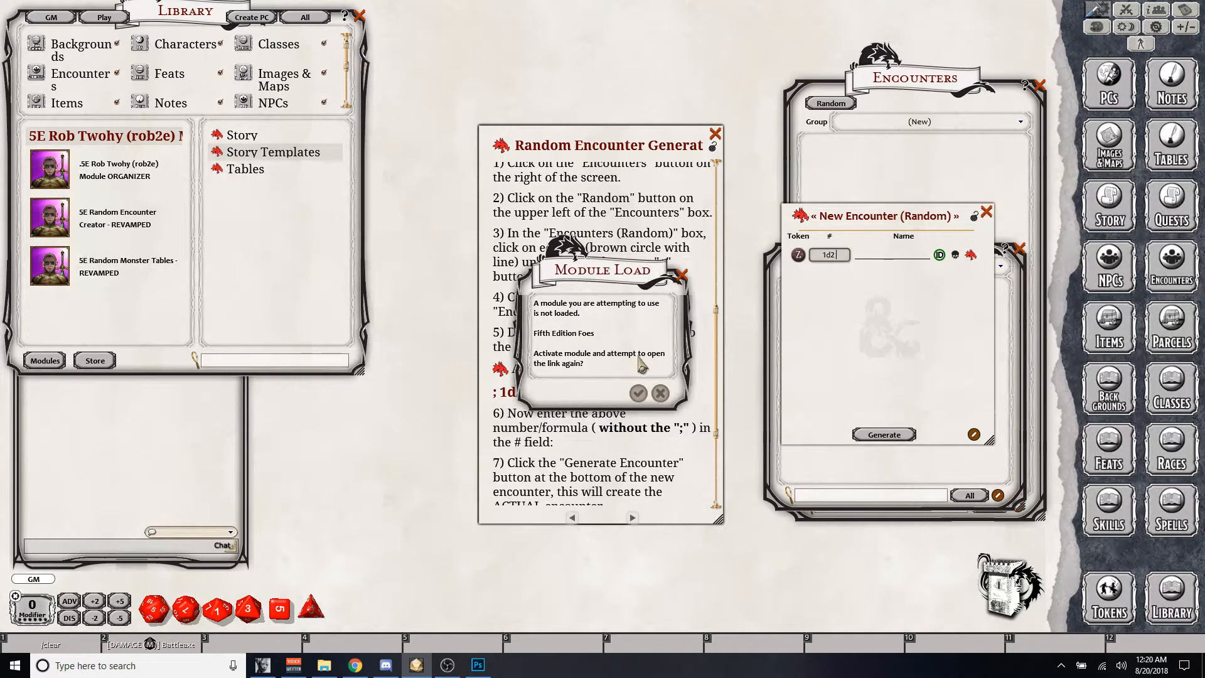
{"action": "left_click", "coordinate": [638, 394]}
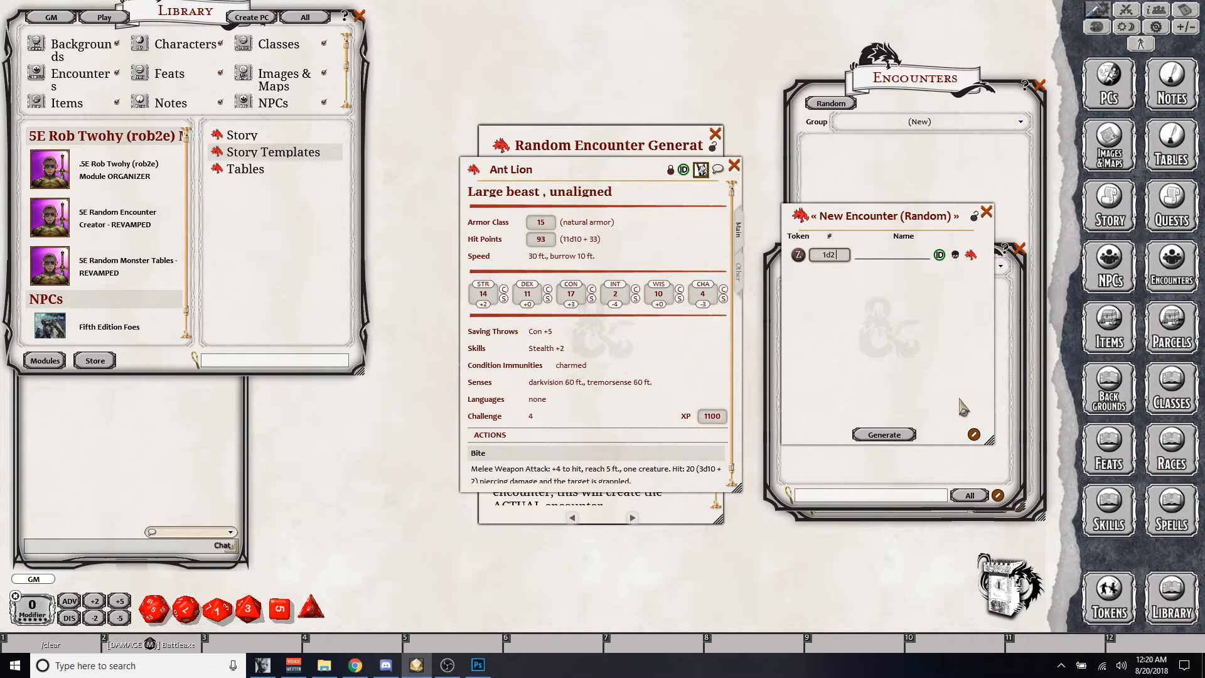
- Delete the nameless entry from the random encounter and close the Ant Lion sheet
{"action": "left_click", "coordinate": [973, 434]}
{"action": "left_click", "coordinate": [971, 257]}
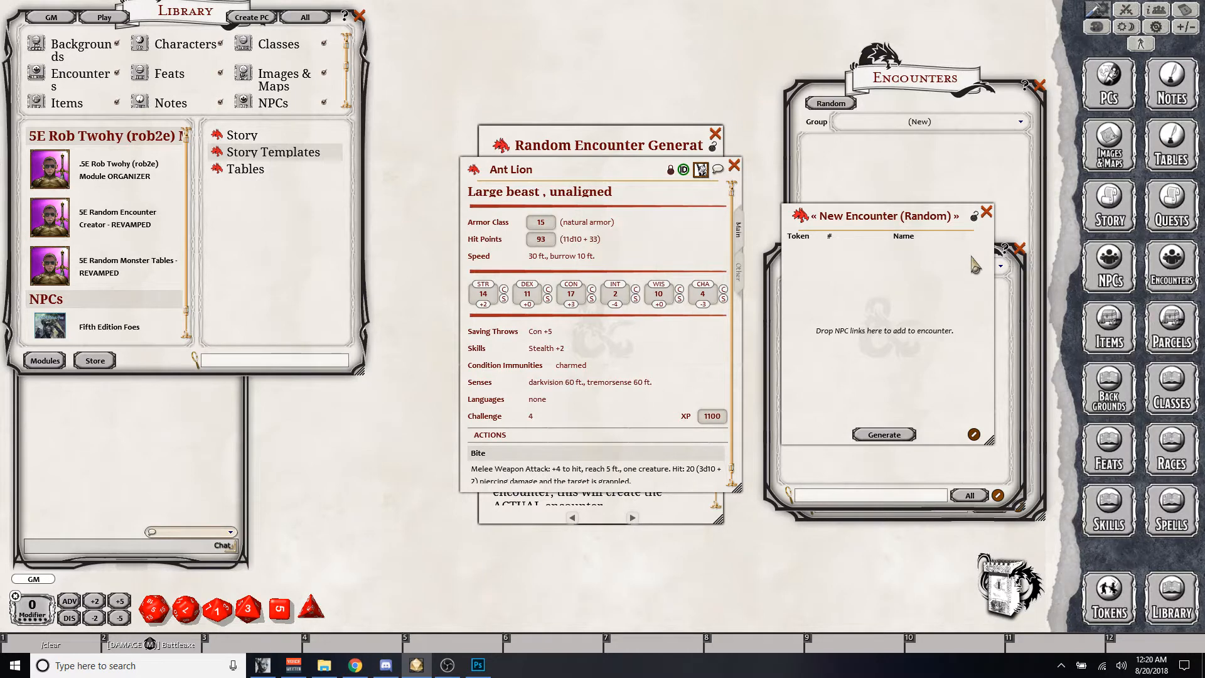
{"action": "left_click", "coordinate": [734, 166]}
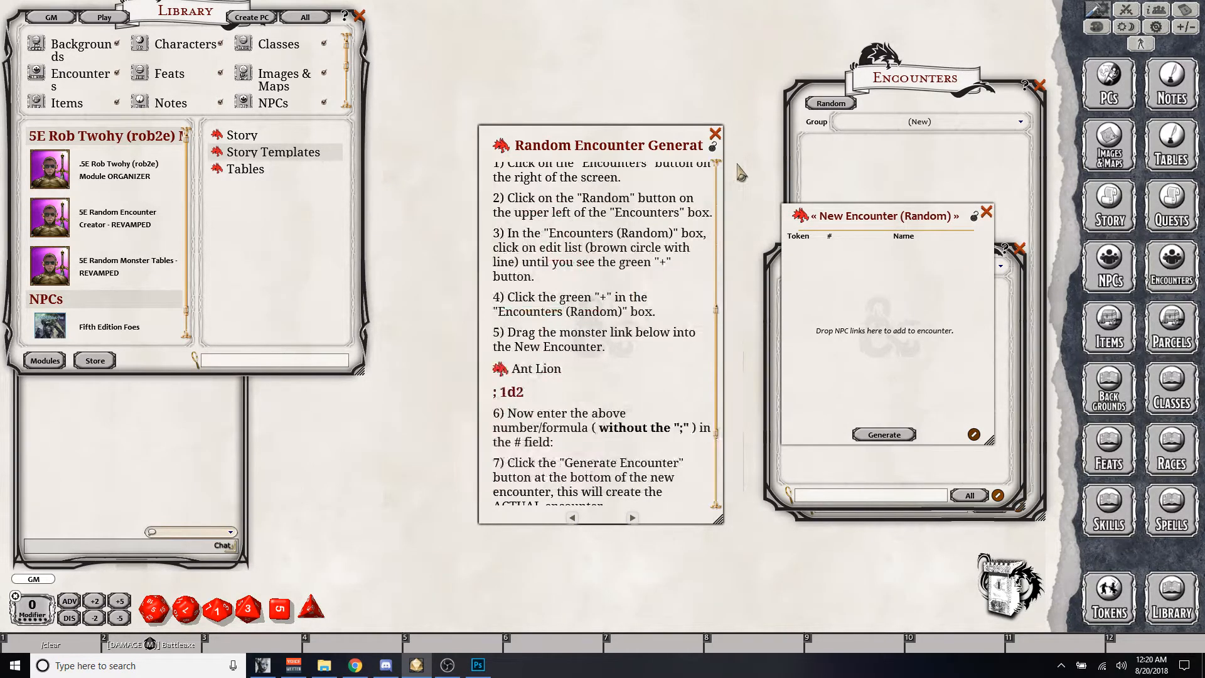
{"action": "scroll", "coordinate": [125, 270], "scroll_direction": "down", "scroll_amount": 1}
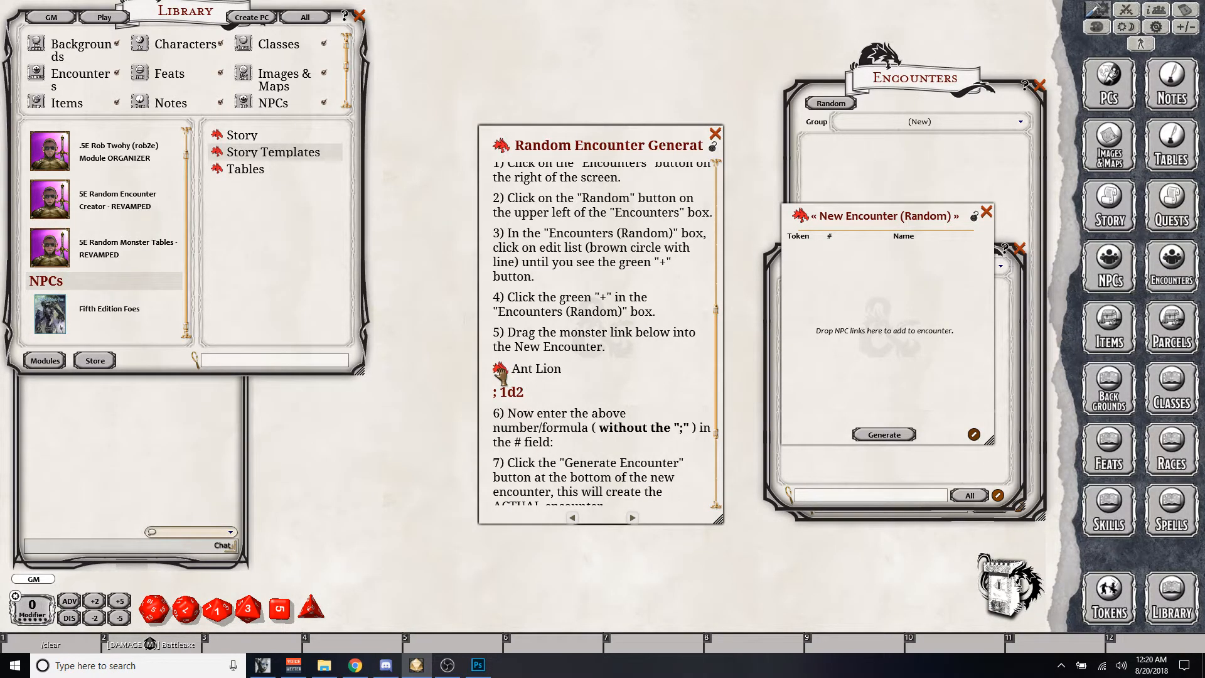
- Add the Ant Lion from the instructions to the random encounter and set its quantity to the formula 1d2
{"action": "left_click_drag", "start_coordinate": [501, 374], "coordinate": [888, 316]}
{"action": "left_click_drag", "start_coordinate": [526, 394], "coordinate": [505, 397]}
{"action": "key", "text": "ctrl+c"}
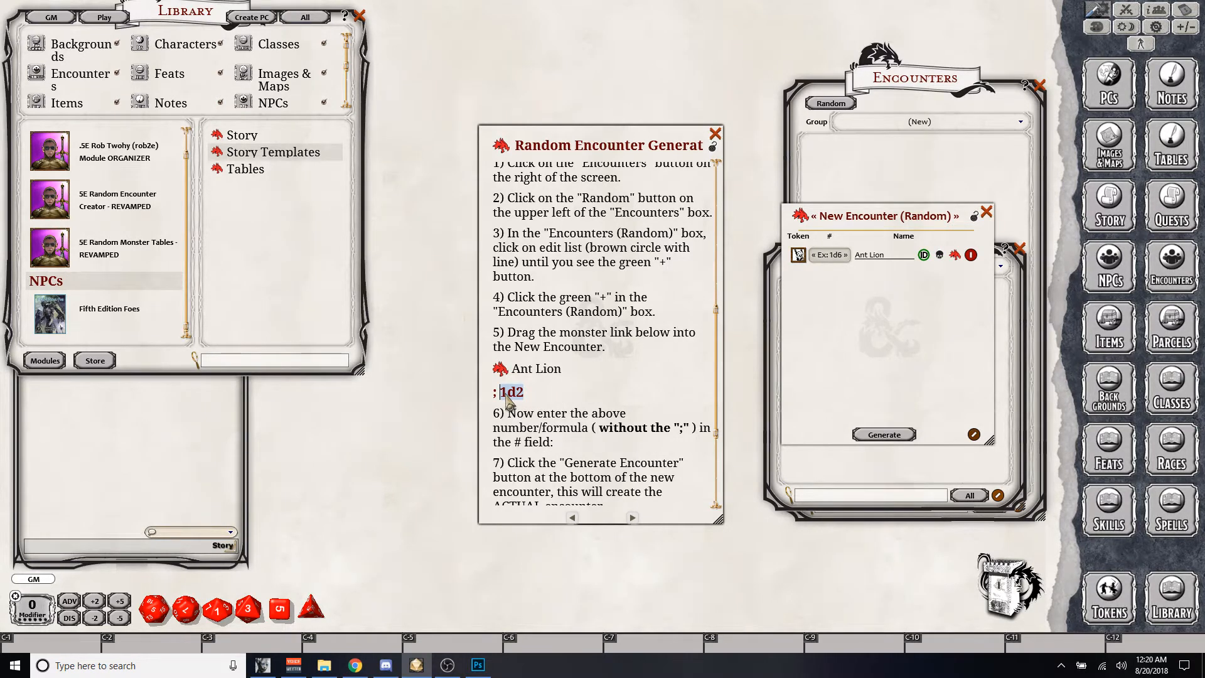
{"action": "left_click", "coordinate": [829, 258]}
- Generate the actual encounter from the random encounter and place its window clear of the instructions
{"action": "scroll", "coordinate": [518, 398], "scroll_direction": "down", "scroll_amount": 3}
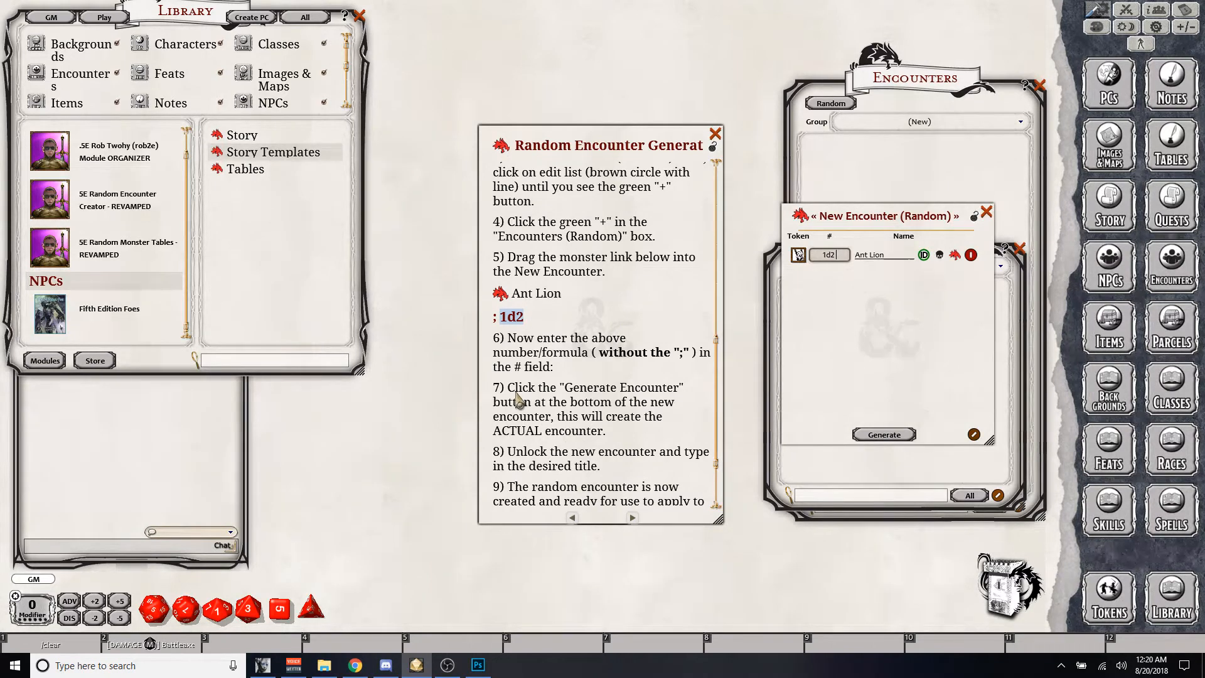
{"action": "scroll", "coordinate": [519, 399], "scroll_direction": "down", "scroll_amount": 1}
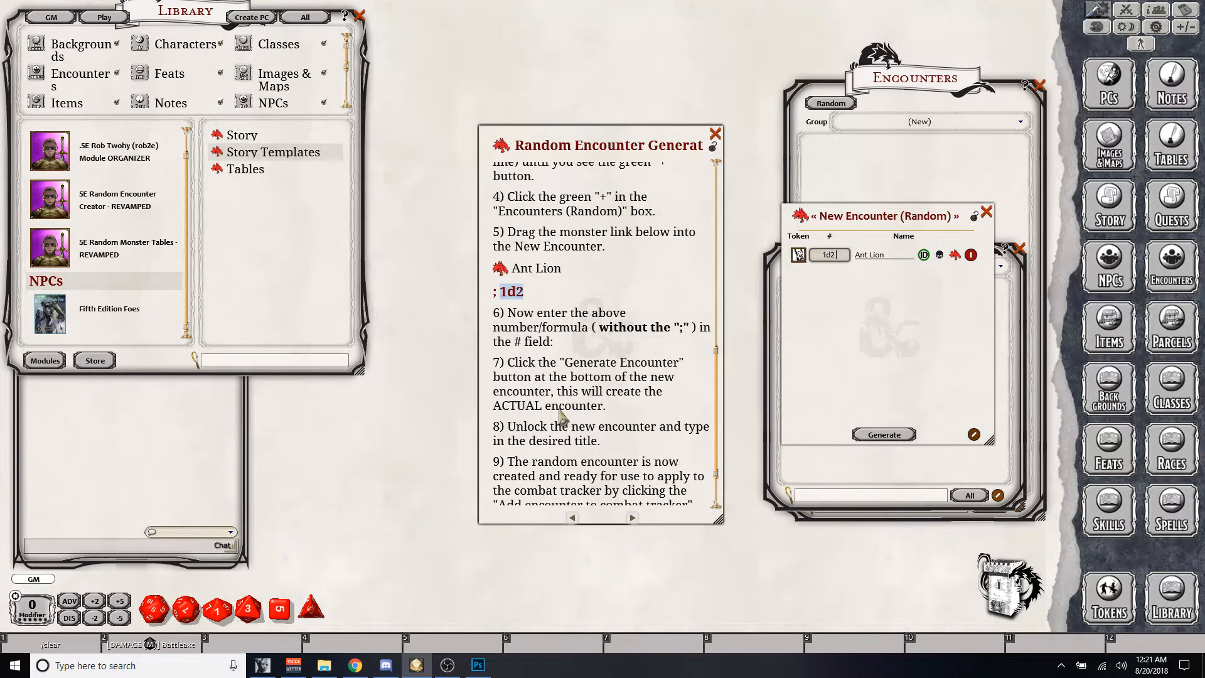
{"action": "left_click", "coordinate": [881, 435]}
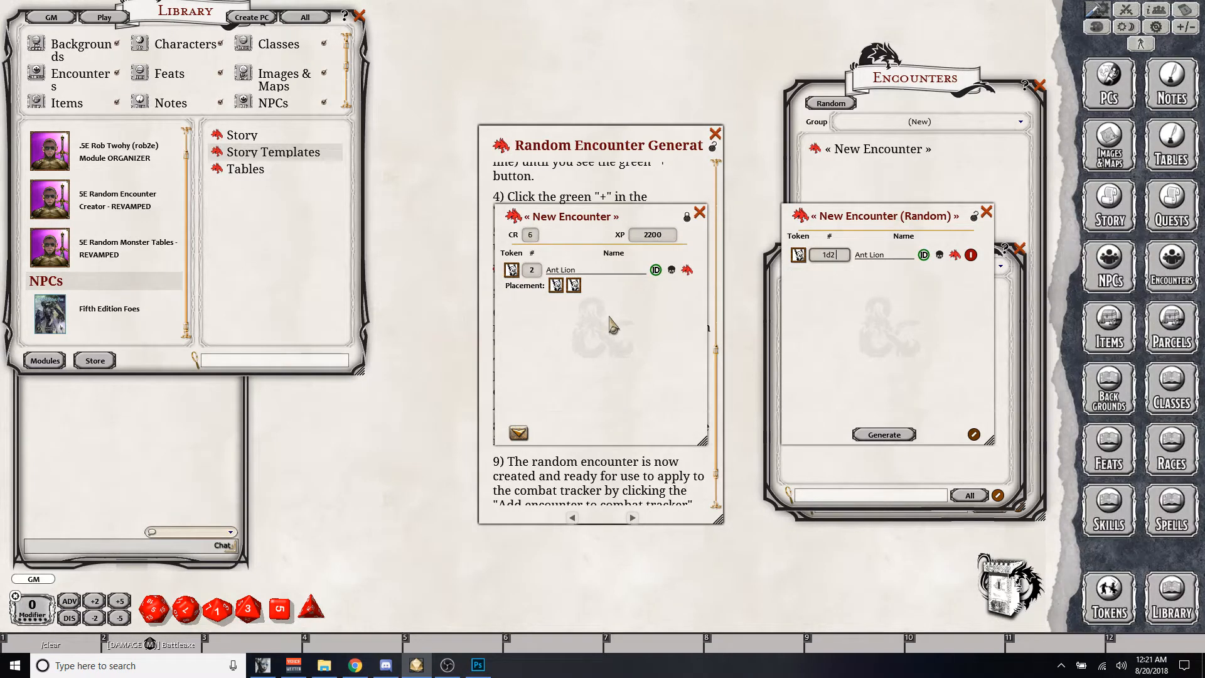
{"action": "left_click_drag", "start_coordinate": [630, 327], "coordinate": [371, 341]}
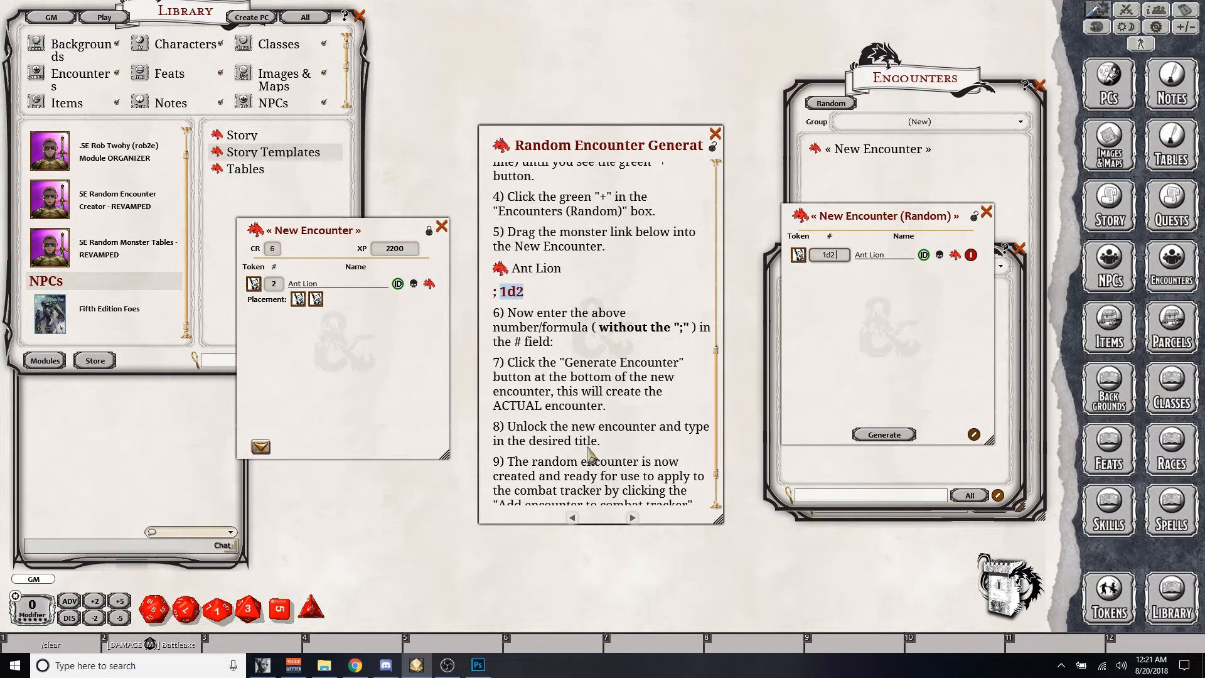
- Title the generated Ant Lion encounter "Random rob2e madness" and add it to the combat tracker, enlarging the tracker to list every combatant
{"action": "left_click", "coordinate": [428, 231]}
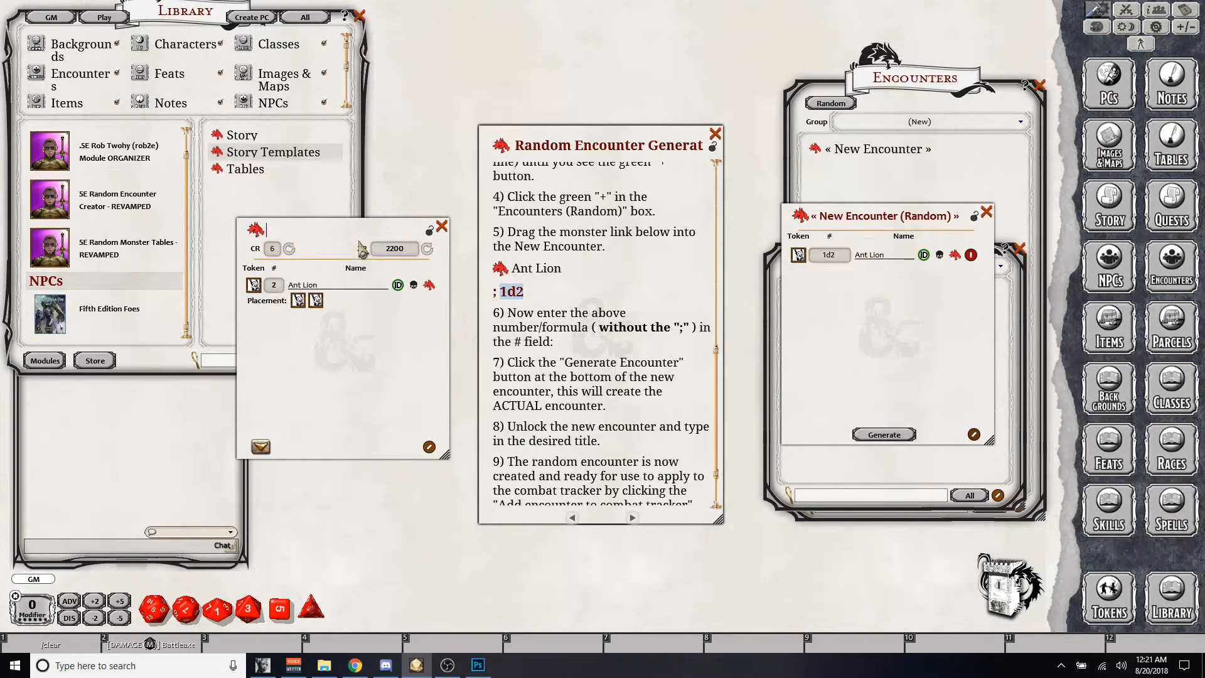
{"action": "key", "text": "shift"}
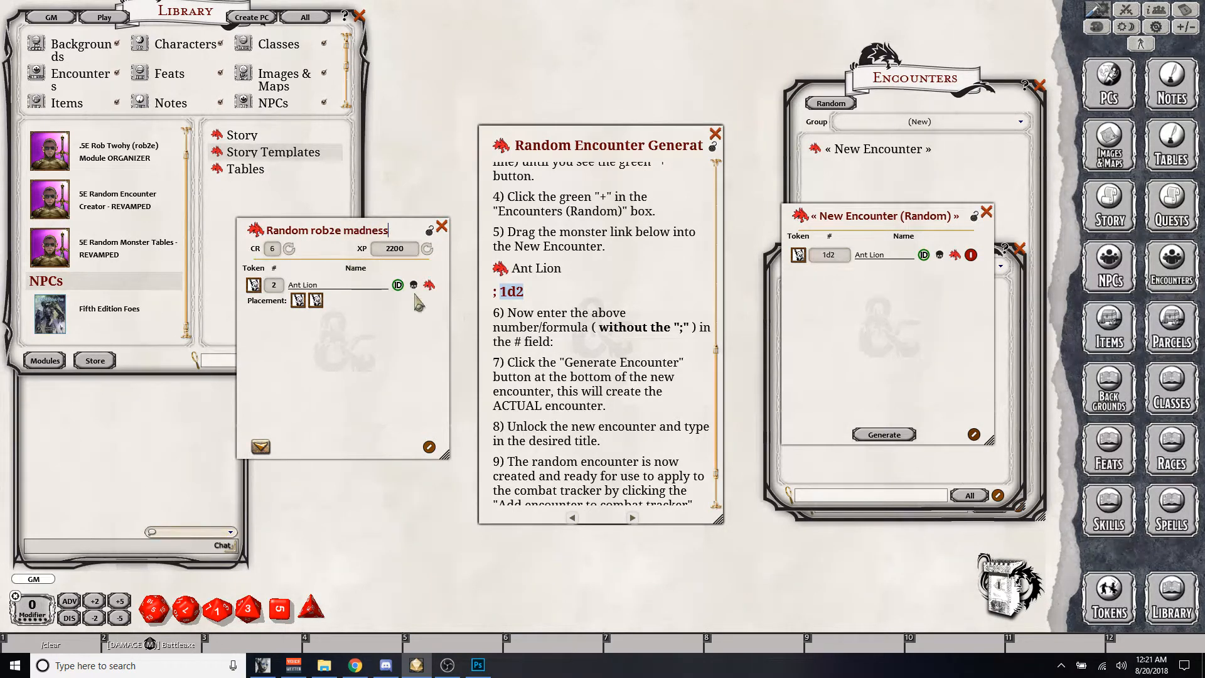
{"action": "scroll", "coordinate": [618, 398], "scroll_direction": "down", "scroll_amount": 3}
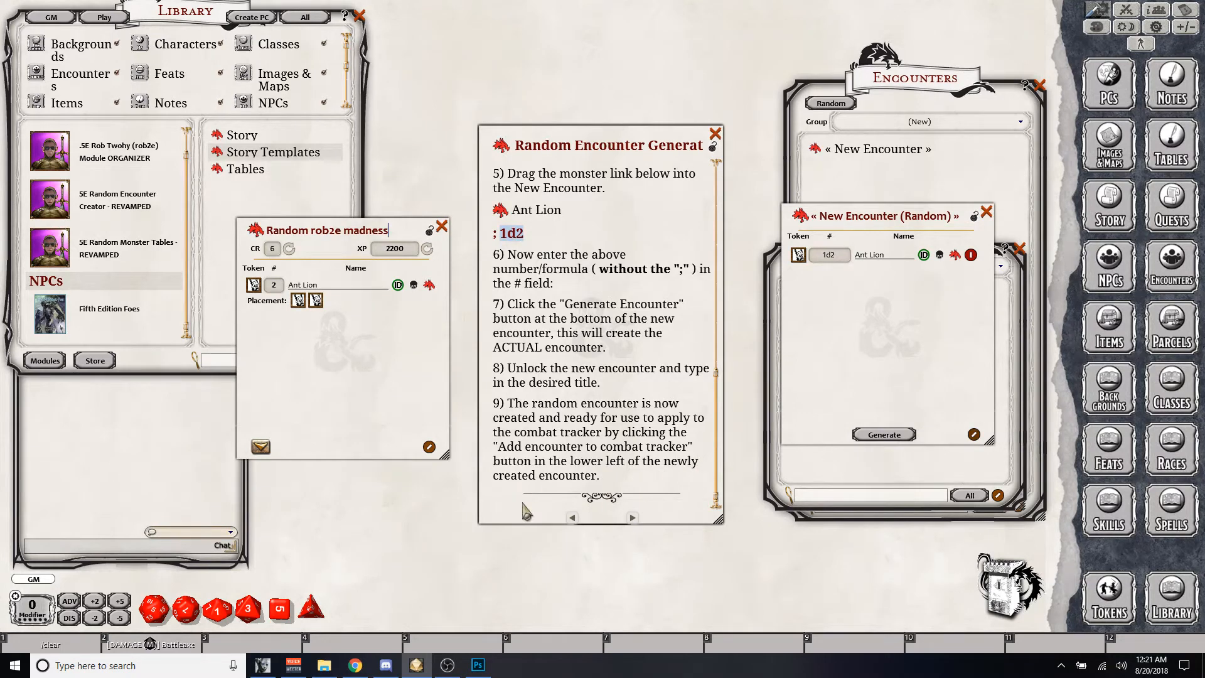
{"action": "left_click", "coordinate": [262, 448]}
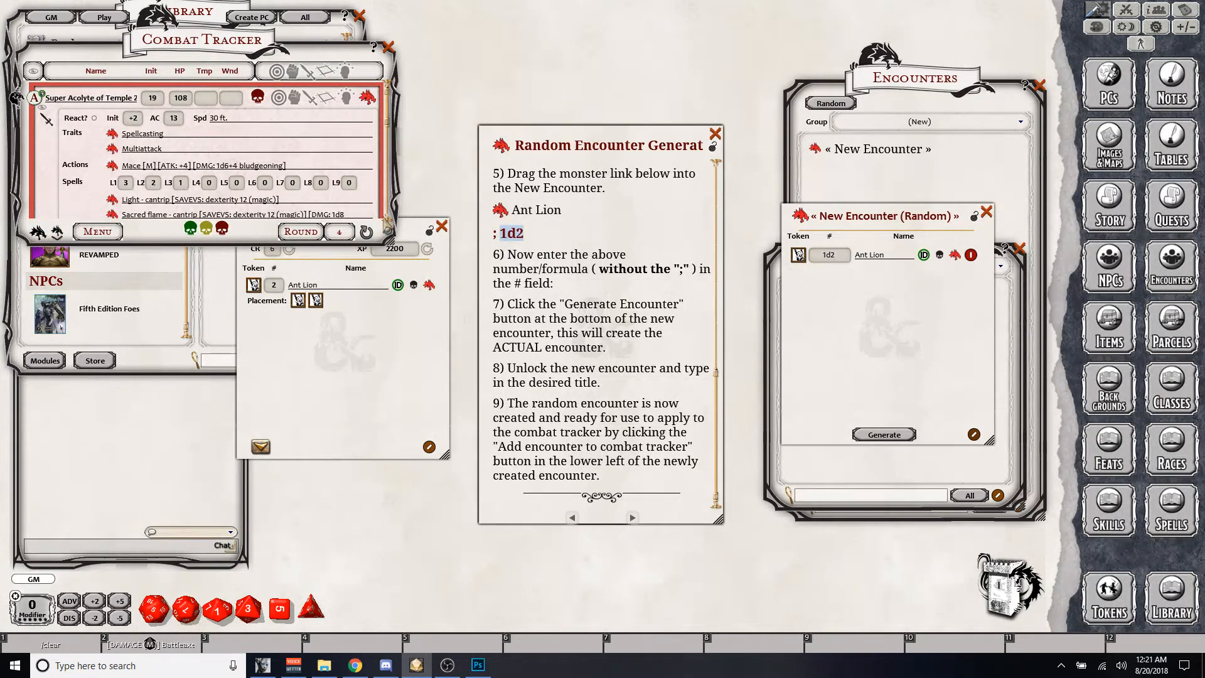
{"action": "left_click_drag", "start_coordinate": [384, 241], "coordinate": [385, 572]}
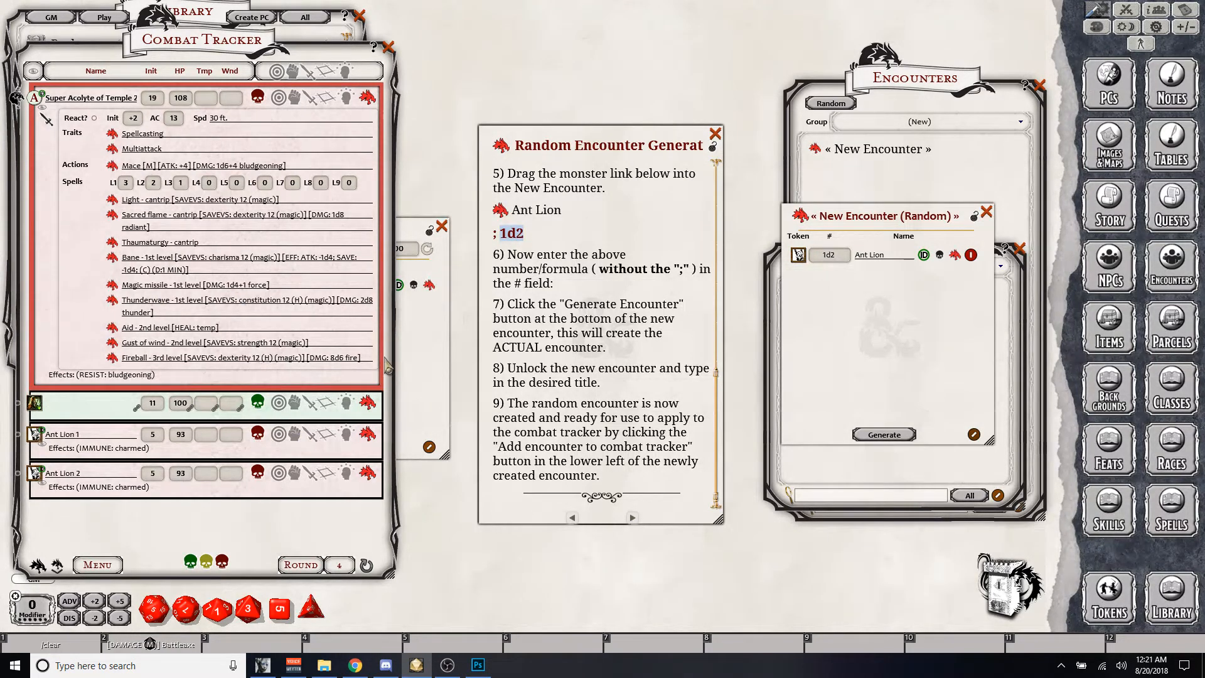
- Close the combat tracker, all encounter windows and lists, and the Random Encounter Generator instructions
{"action": "left_click", "coordinate": [425, 231]}
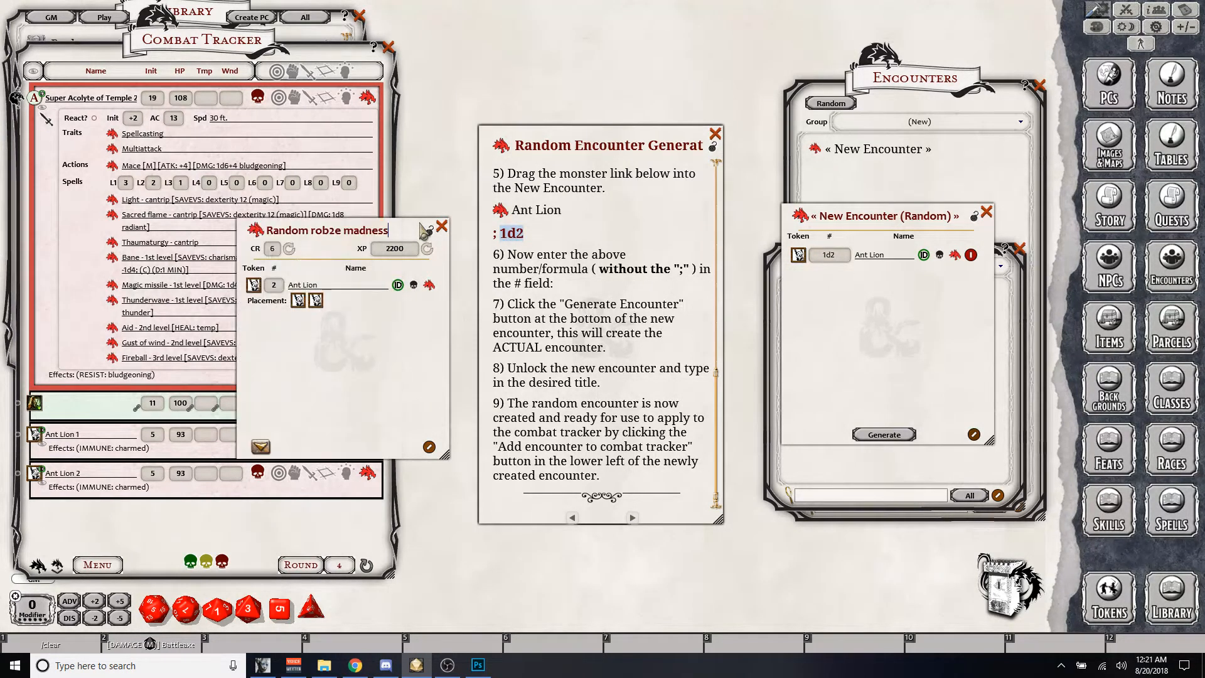
{"action": "left_click", "coordinate": [388, 47]}
{"action": "left_click", "coordinate": [442, 227]}
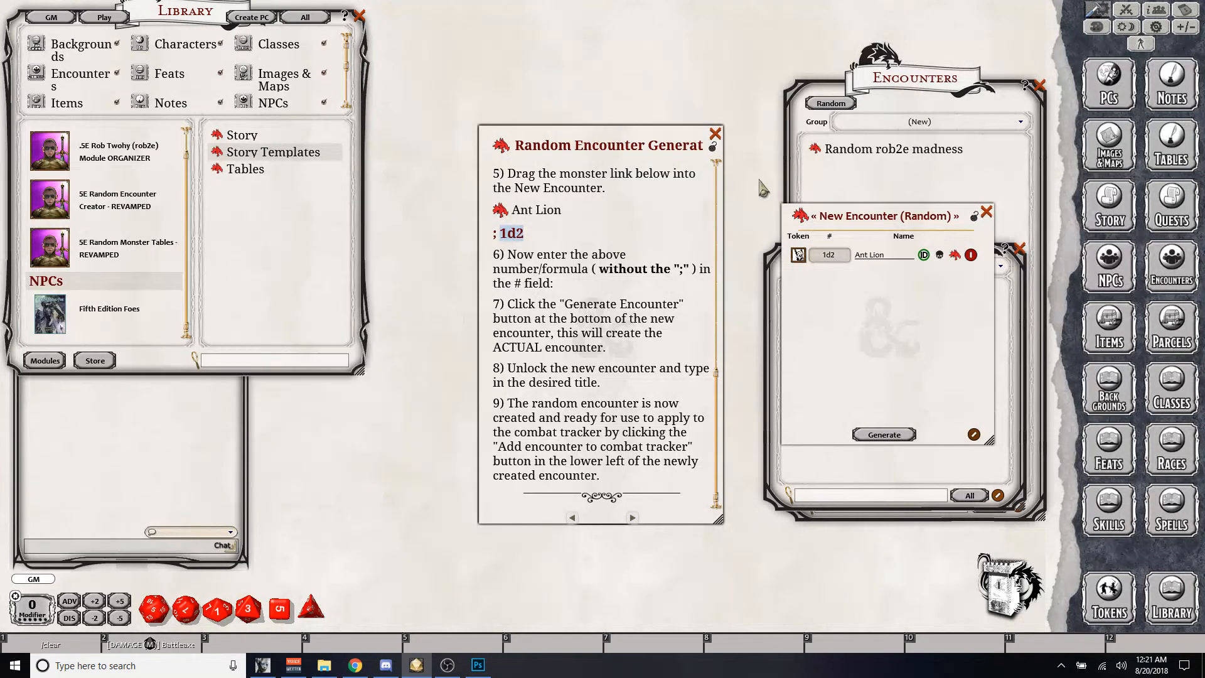
{"action": "scroll", "coordinate": [720, 140], "scroll_direction": "up", "scroll_amount": 5}
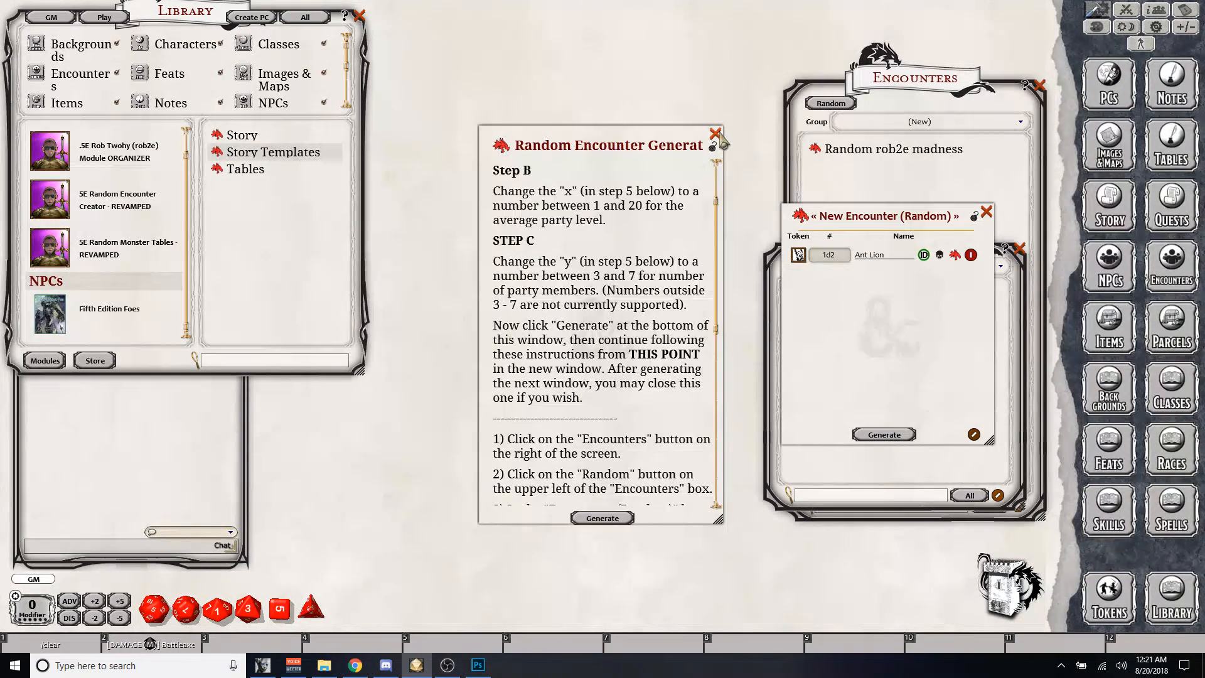
{"action": "left_click", "coordinate": [987, 212]}
{"action": "left_click", "coordinate": [1019, 248]}
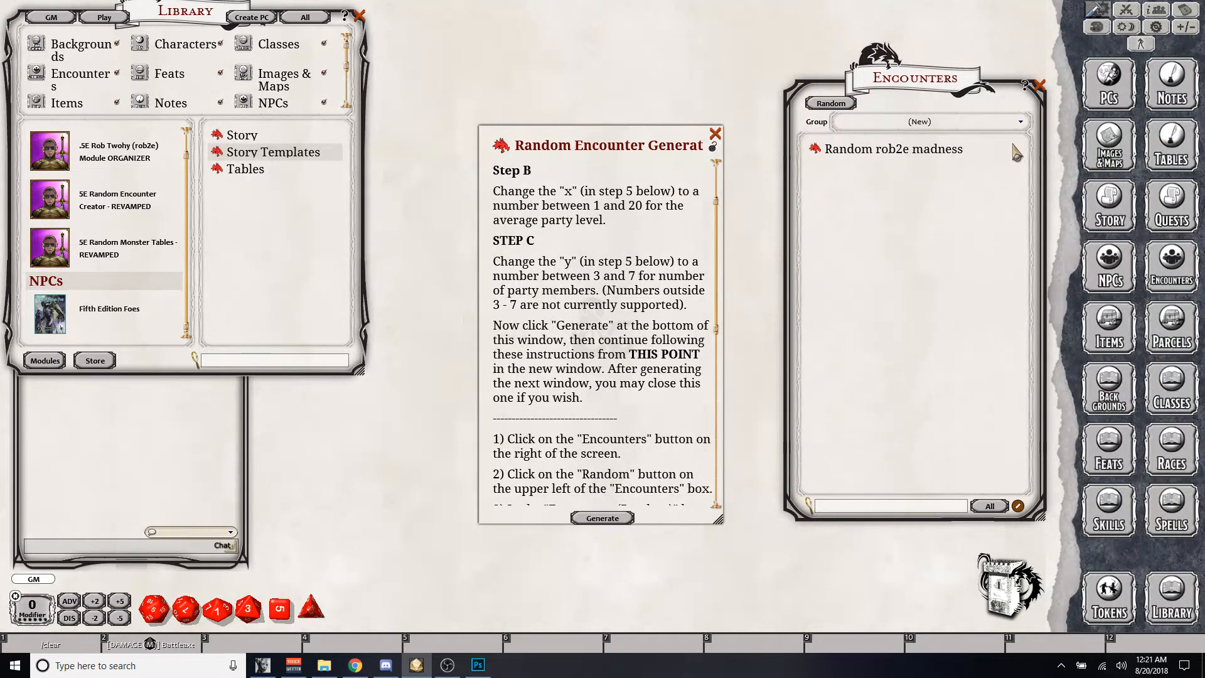
{"action": "left_click", "coordinate": [1041, 87]}
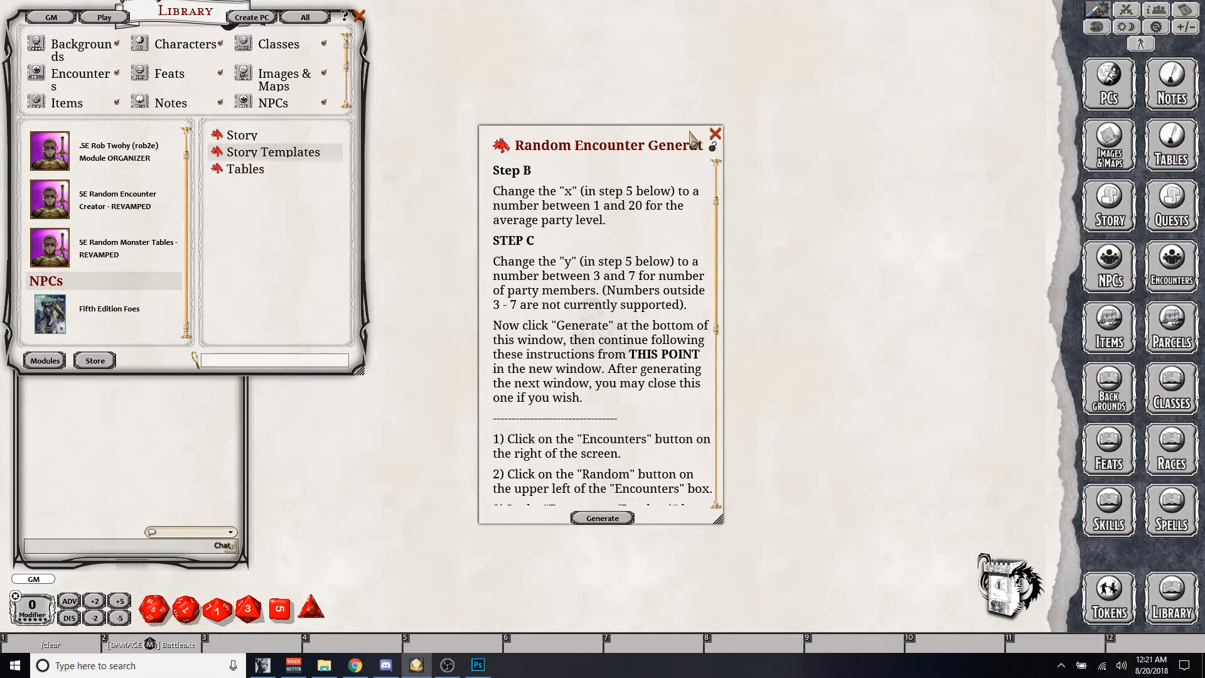
{"action": "left_click", "coordinate": [715, 135]}
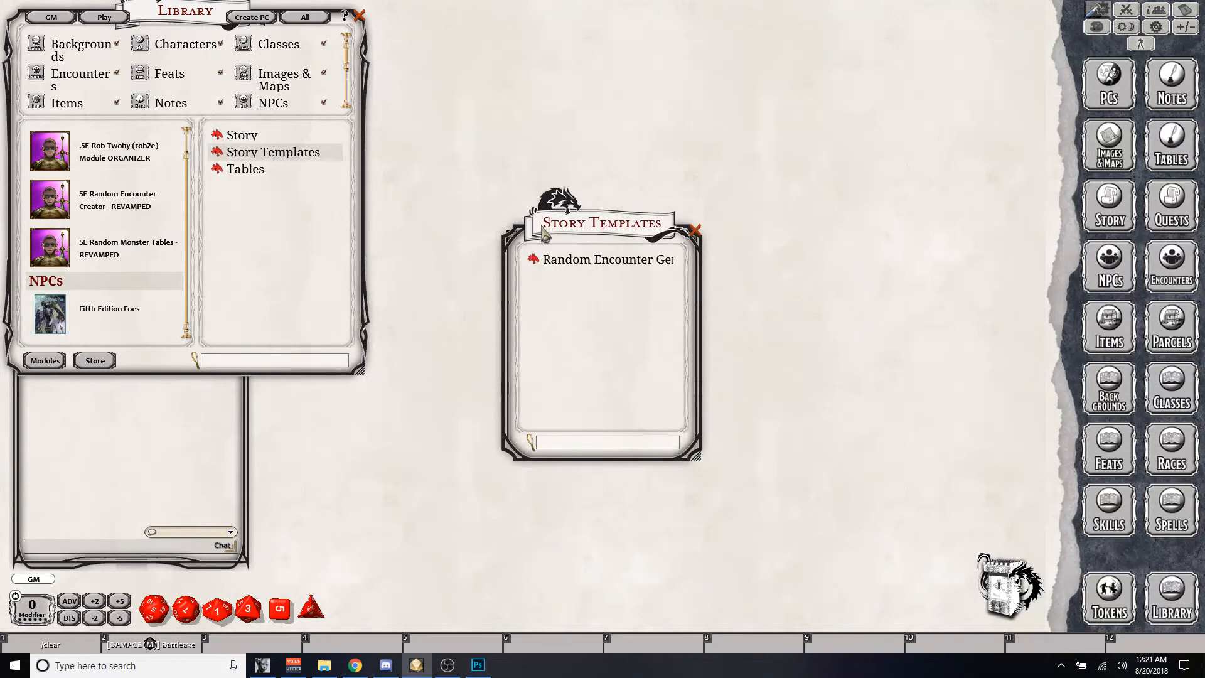
- Generate a new monster and quantity formula from the Random Encounter Generator template and open the encounters list
{"action": "left_click_drag", "start_coordinate": [564, 228], "coordinate": [446, 63]}
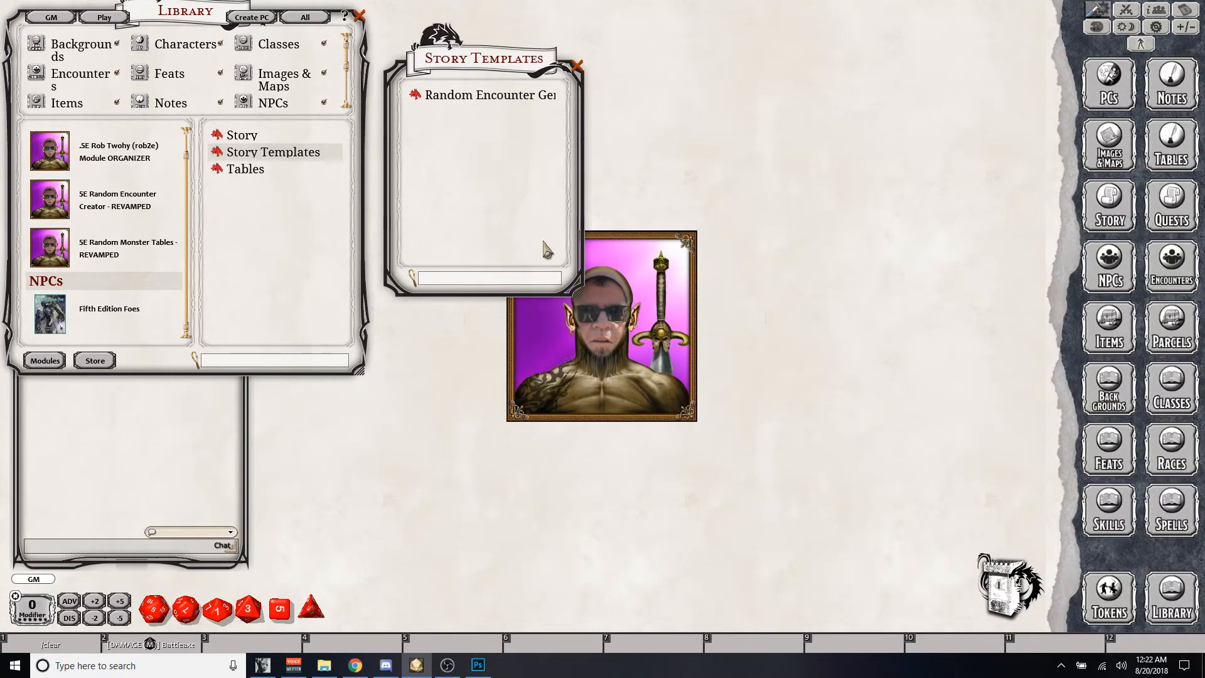
{"action": "left_click", "coordinate": [414, 95]}
{"action": "scroll", "coordinate": [634, 225], "scroll_direction": "down", "scroll_amount": 10}
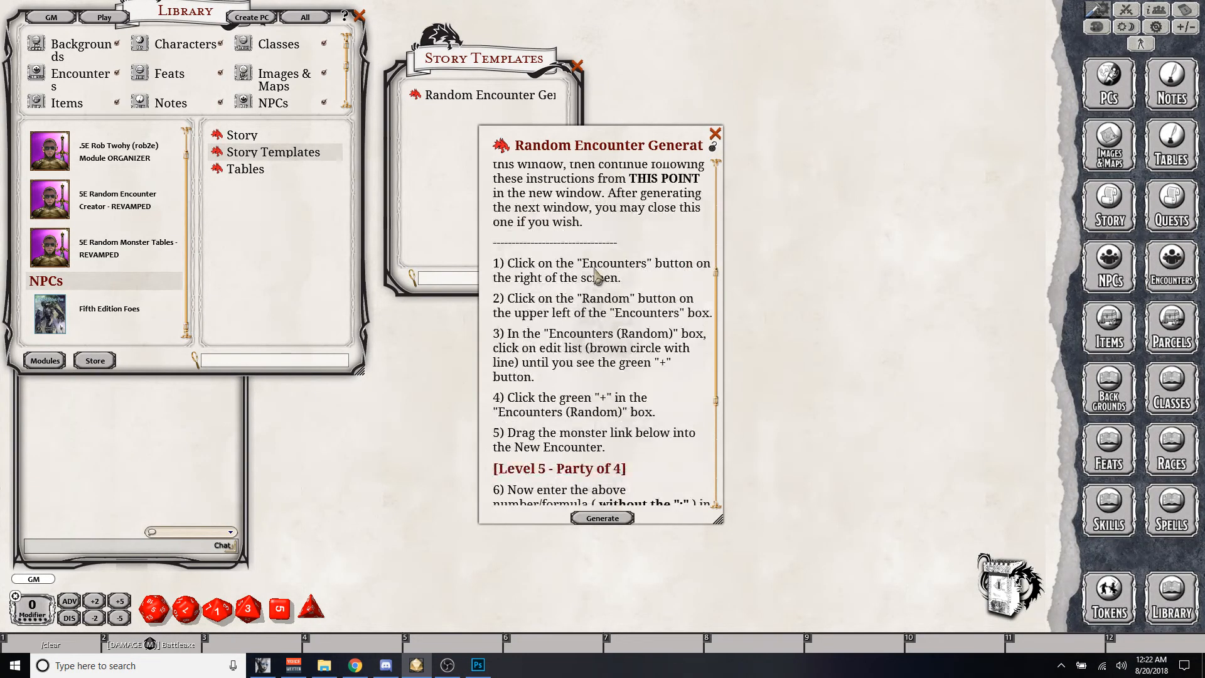
{"action": "left_click", "coordinate": [595, 523]}
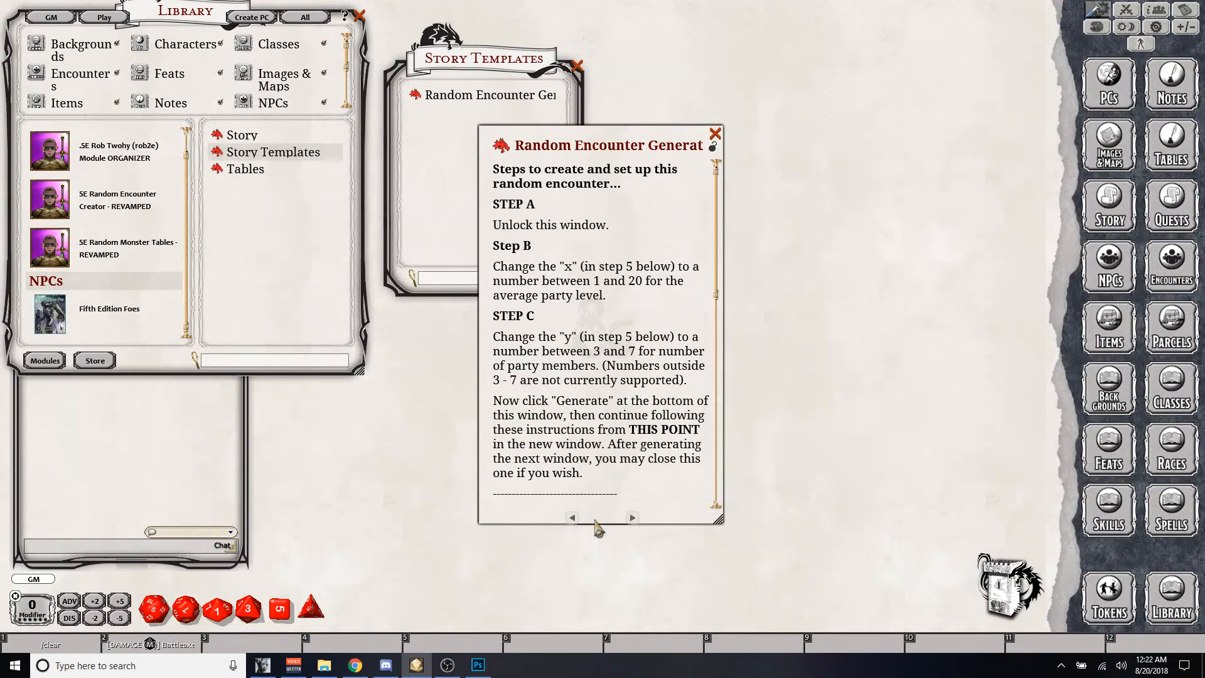
{"action": "scroll", "coordinate": [634, 352], "scroll_direction": "down", "scroll_amount": 8}
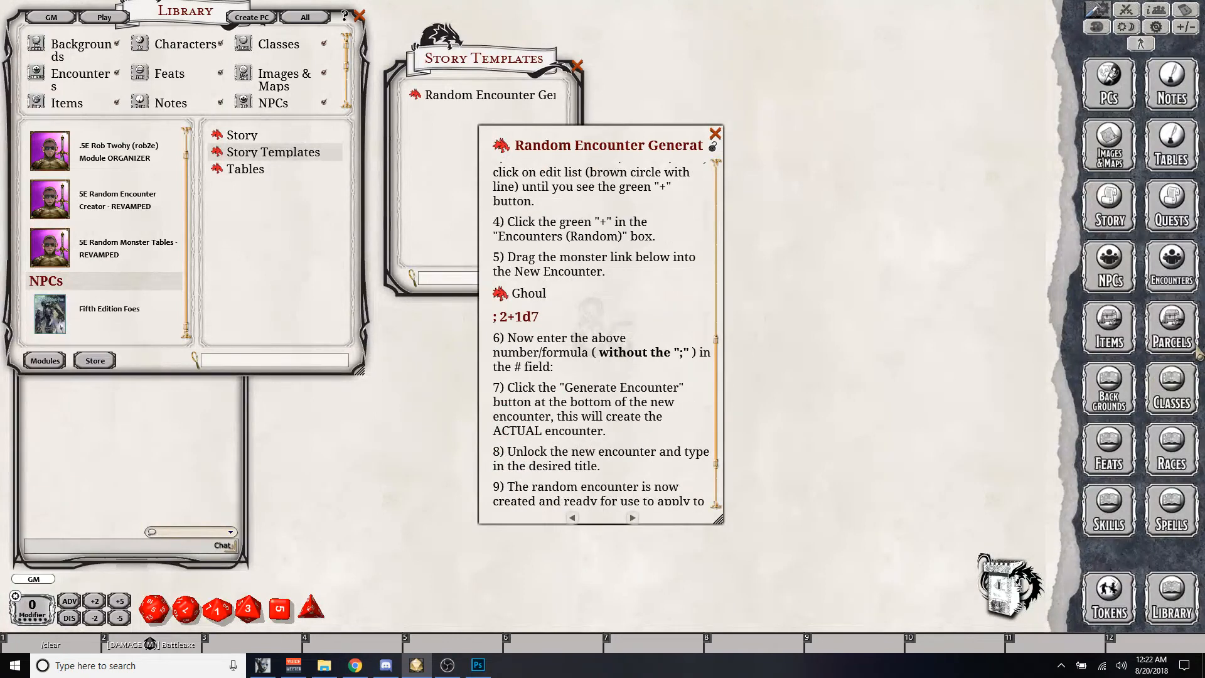
{"action": "left_click", "coordinate": [1185, 269]}
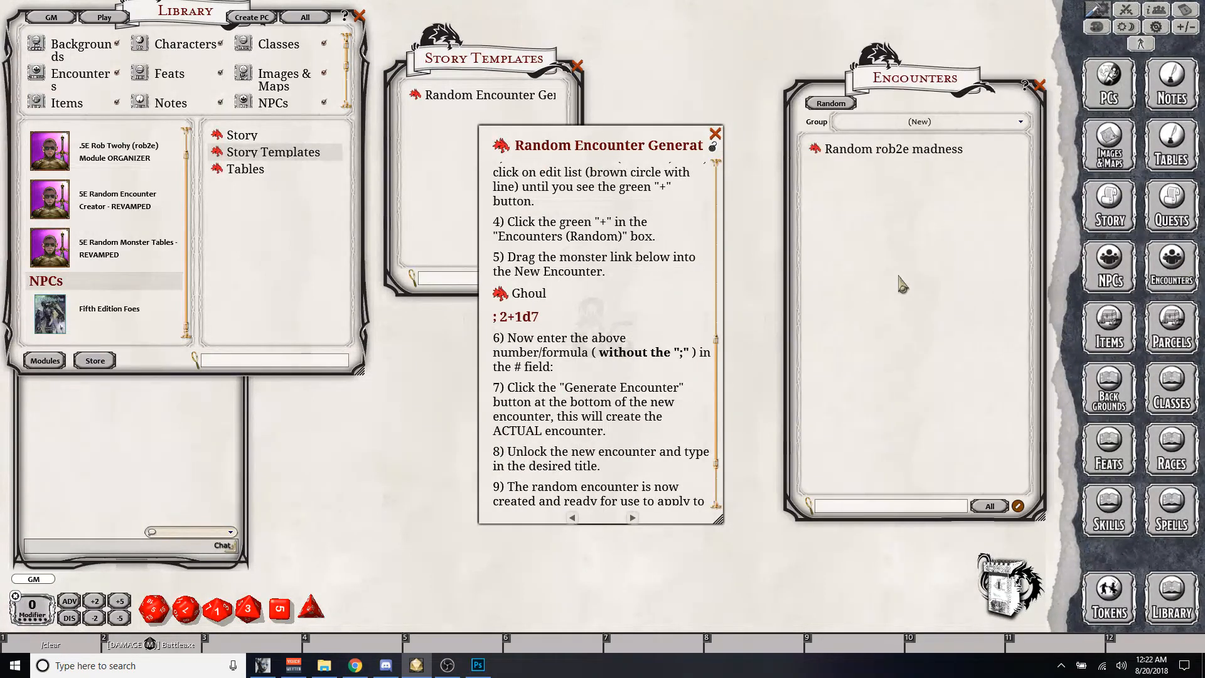
- Try to build the Ghoul encounter in a new regular encounter and close its window
{"action": "left_click", "coordinate": [1002, 506]}
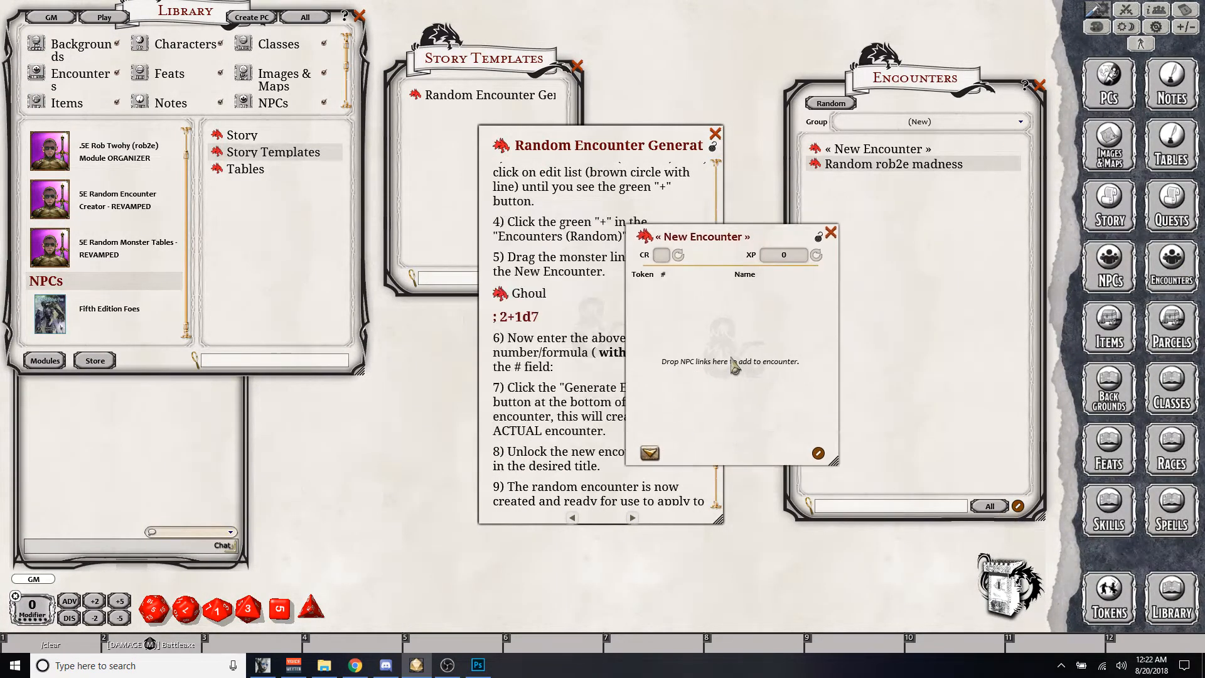
{"action": "left_click_drag", "start_coordinate": [500, 293], "coordinate": [839, 300]}
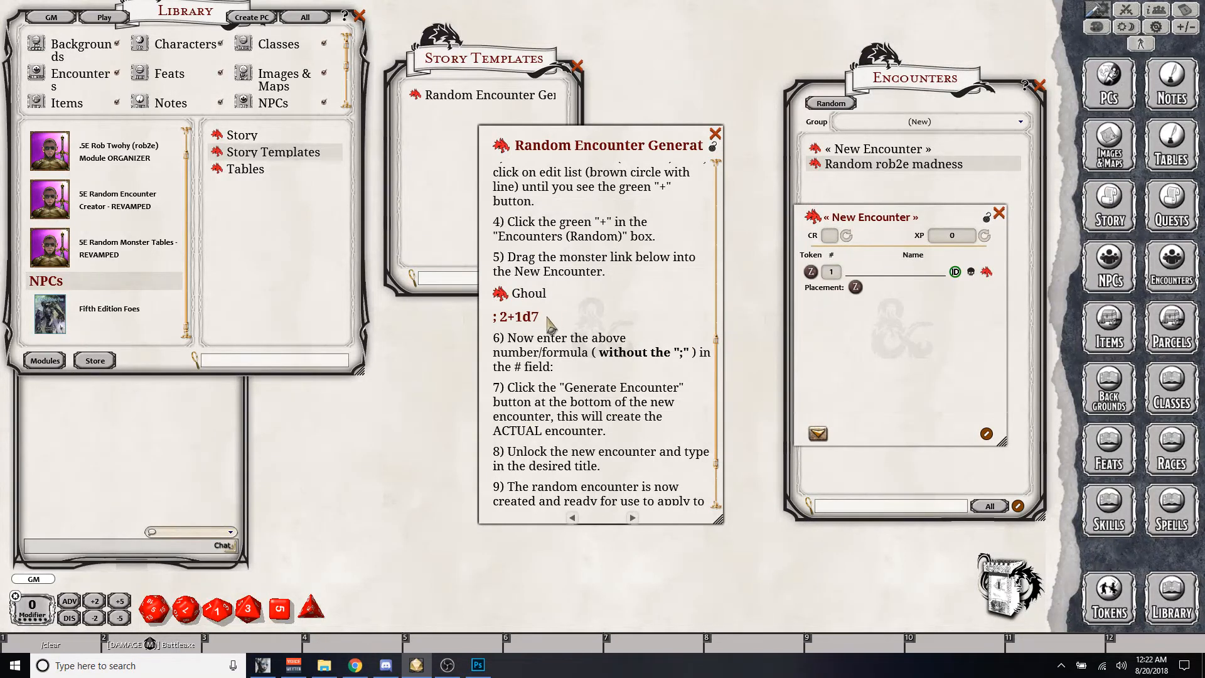
{"action": "left_click_drag", "start_coordinate": [538, 317], "coordinate": [500, 317]}
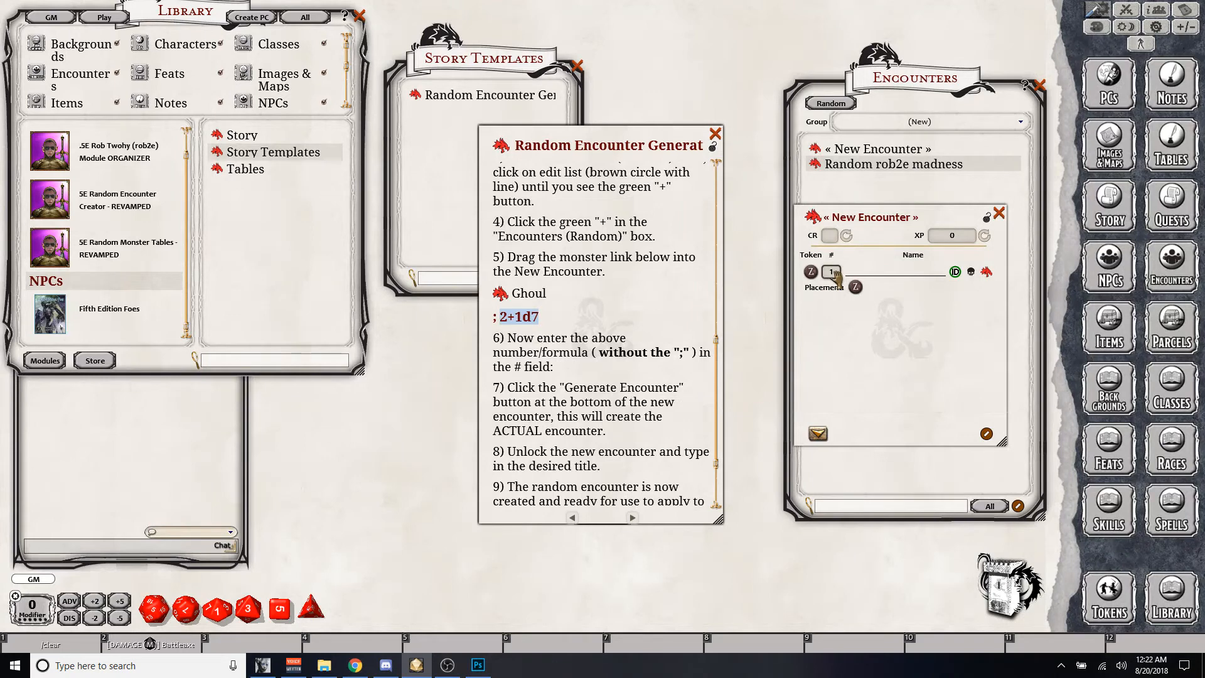
{"action": "left_click", "coordinate": [998, 213]}
- Open the random encounters list and try adding the Ghoul link to a new random encounter
{"action": "left_click", "coordinate": [831, 104]}
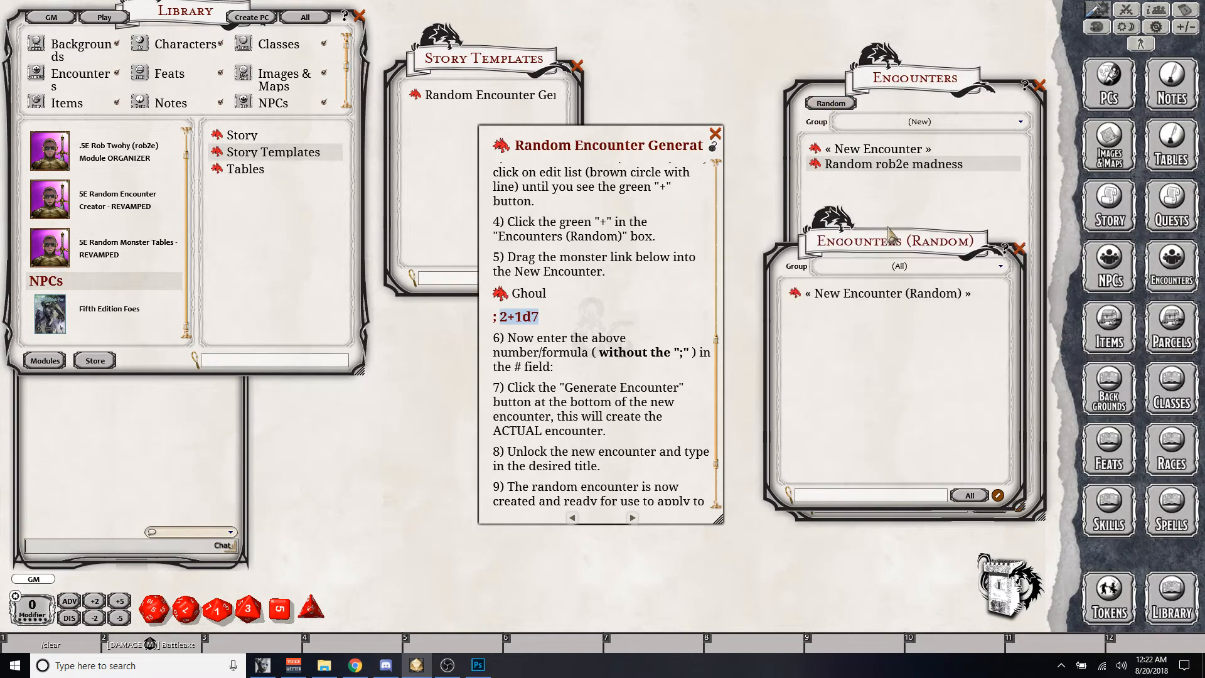
{"action": "left_click", "coordinate": [999, 496]}
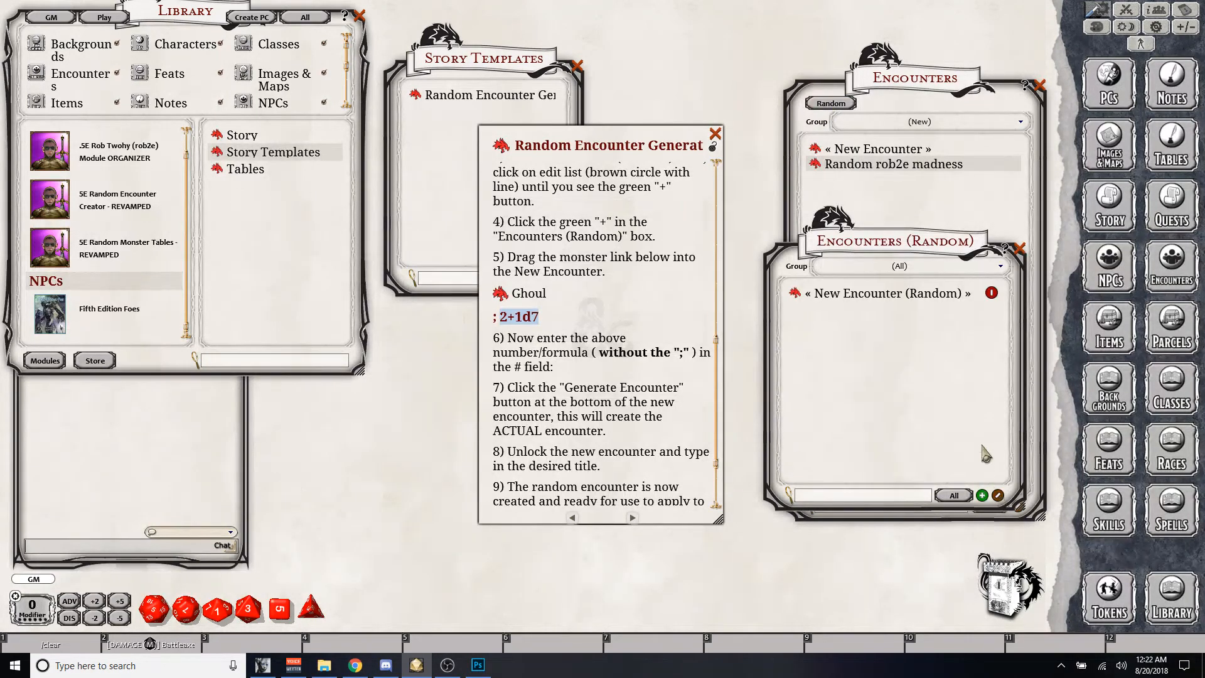
{"action": "left_click", "coordinate": [985, 494]}
{"action": "left_click_drag", "start_coordinate": [570, 259], "coordinate": [931, 301]}
{"action": "left_click_drag", "start_coordinate": [509, 298], "coordinate": [959, 344]}
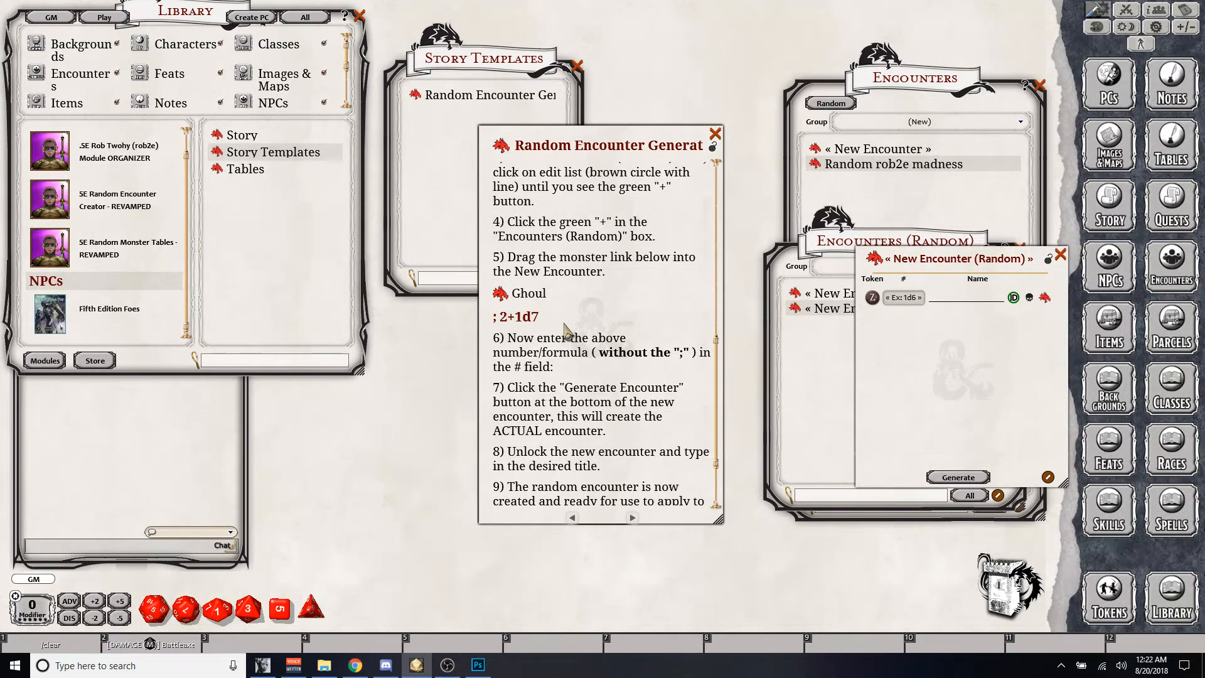
{"action": "left_click", "coordinate": [1060, 255]}
- Open the Ghoul link from the instructions, activate the DD MM Monster Manual module, and close the Ghoul sheet
{"action": "left_click", "coordinate": [503, 297]}
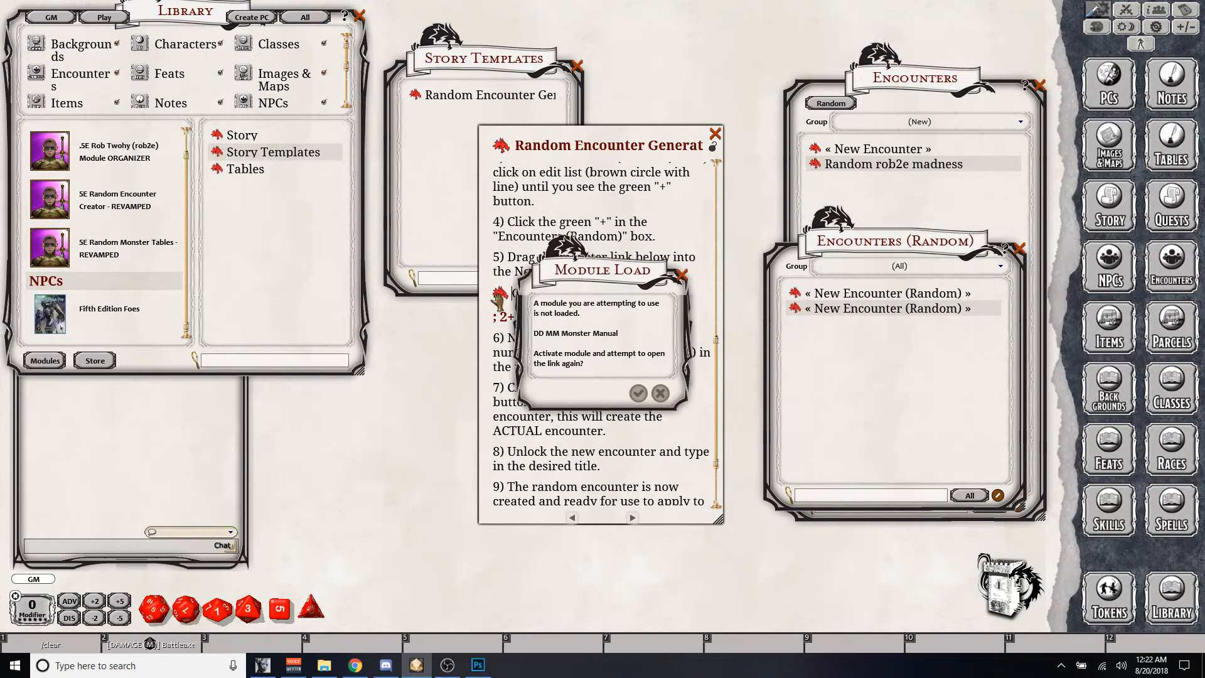
{"action": "left_click", "coordinate": [639, 394]}
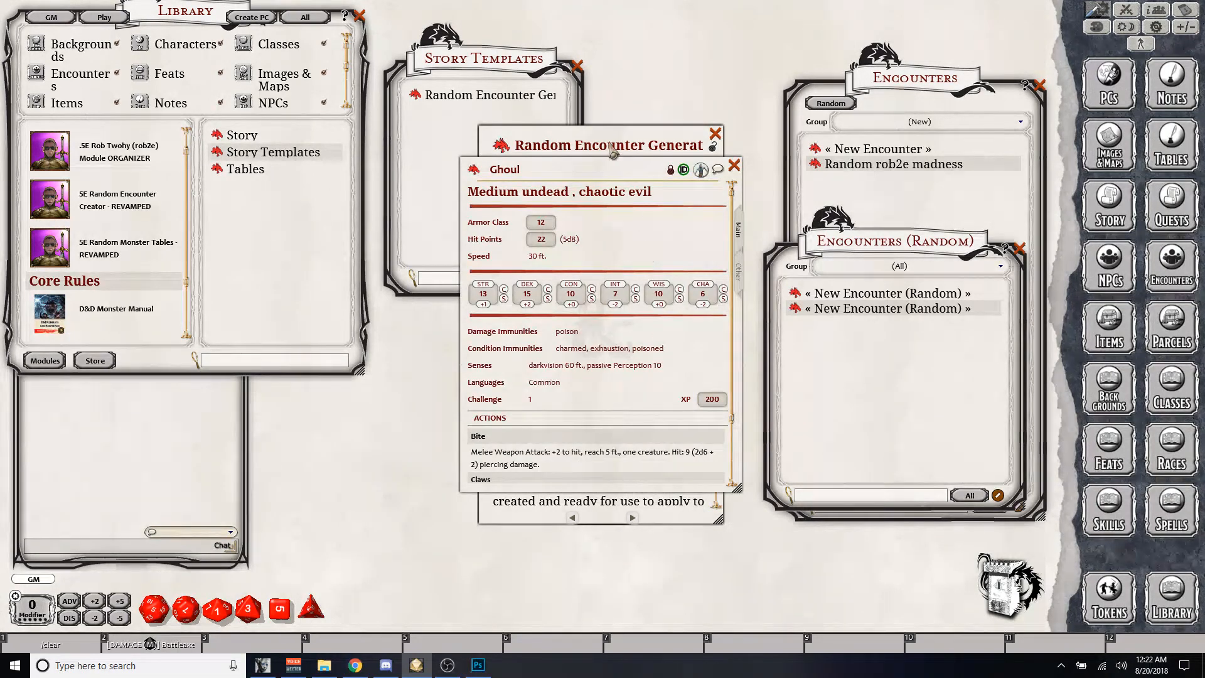
{"action": "left_click", "coordinate": [734, 167]}
- Check the module's story entries and the list of modules loaded in the library
{"action": "left_click", "coordinate": [234, 139]}
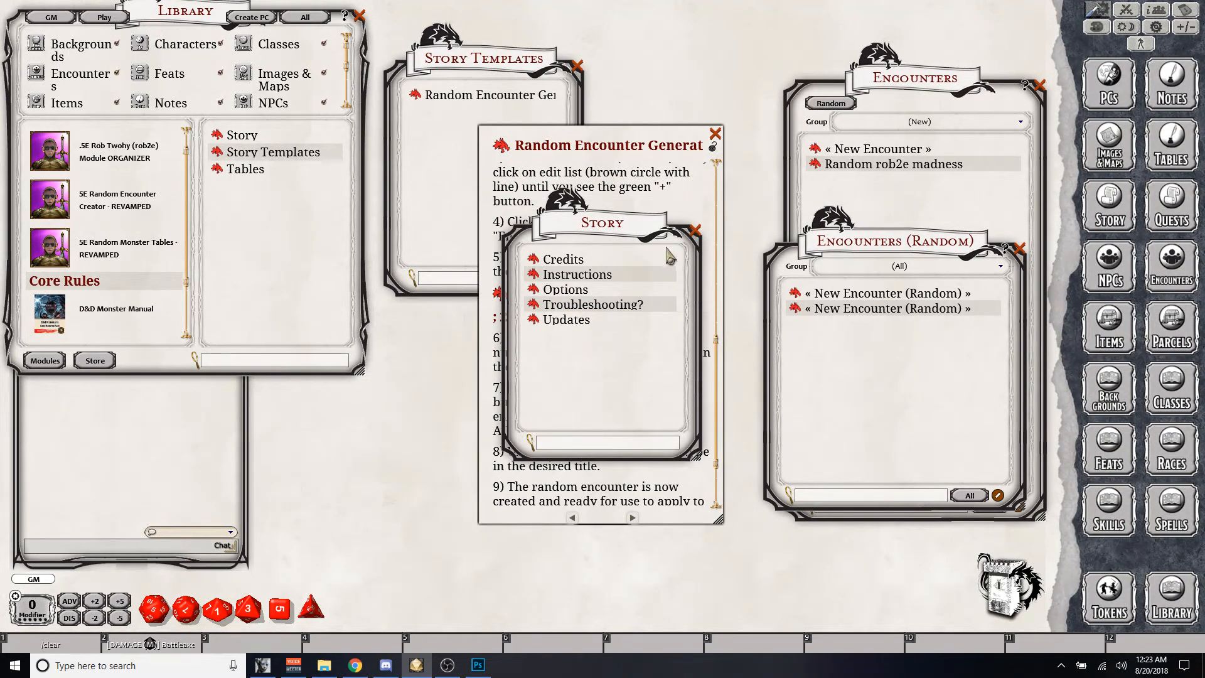
{"action": "left_click", "coordinate": [695, 231]}
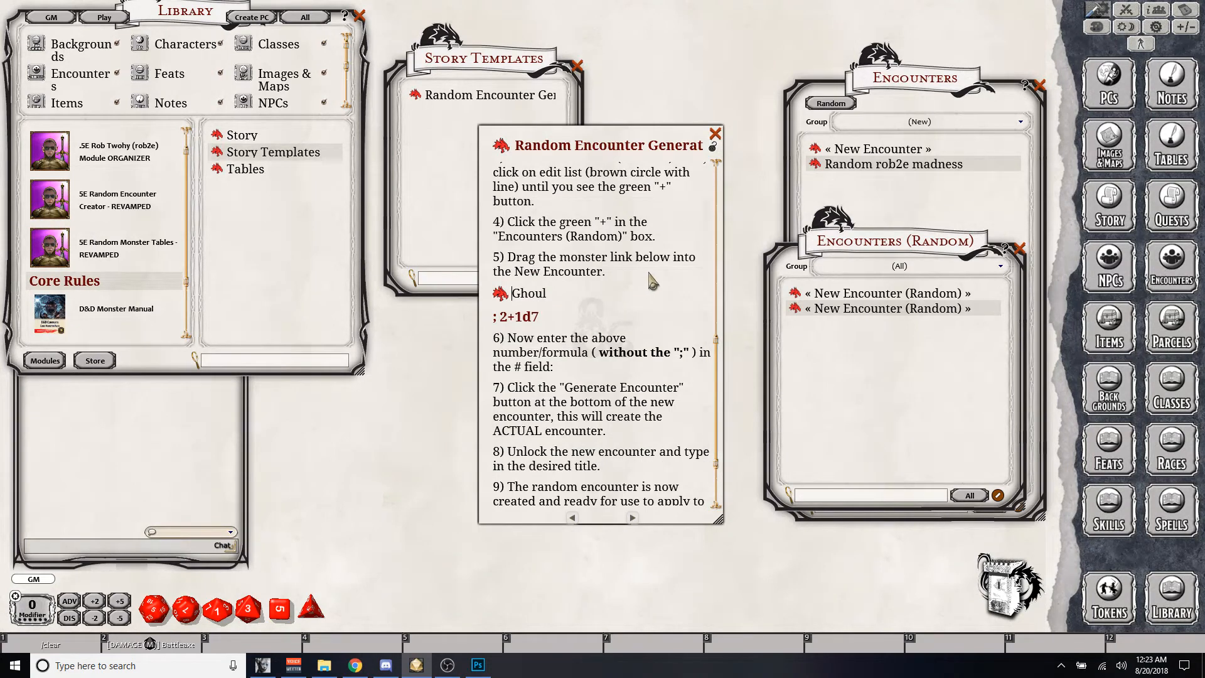
{"action": "scroll", "coordinate": [185, 227], "scroll_direction": "down", "scroll_amount": 3}
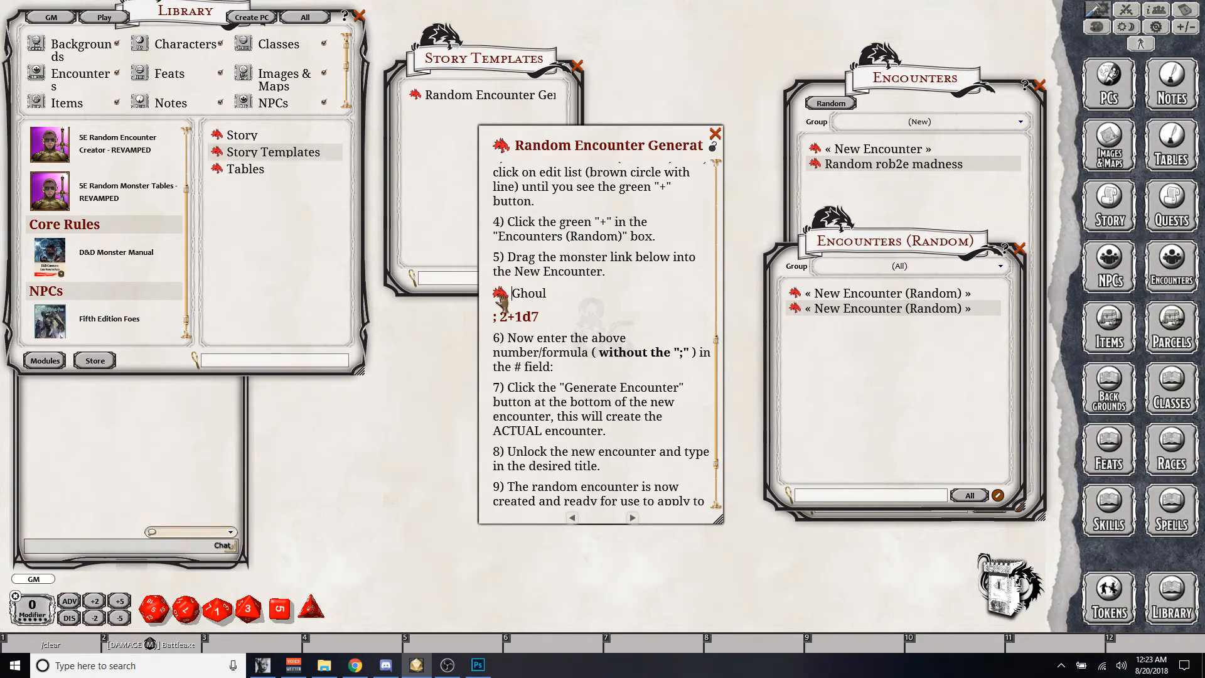
- Create another random encounter and add the Ghoul from the instructions to it
{"action": "left_click", "coordinate": [997, 495]}
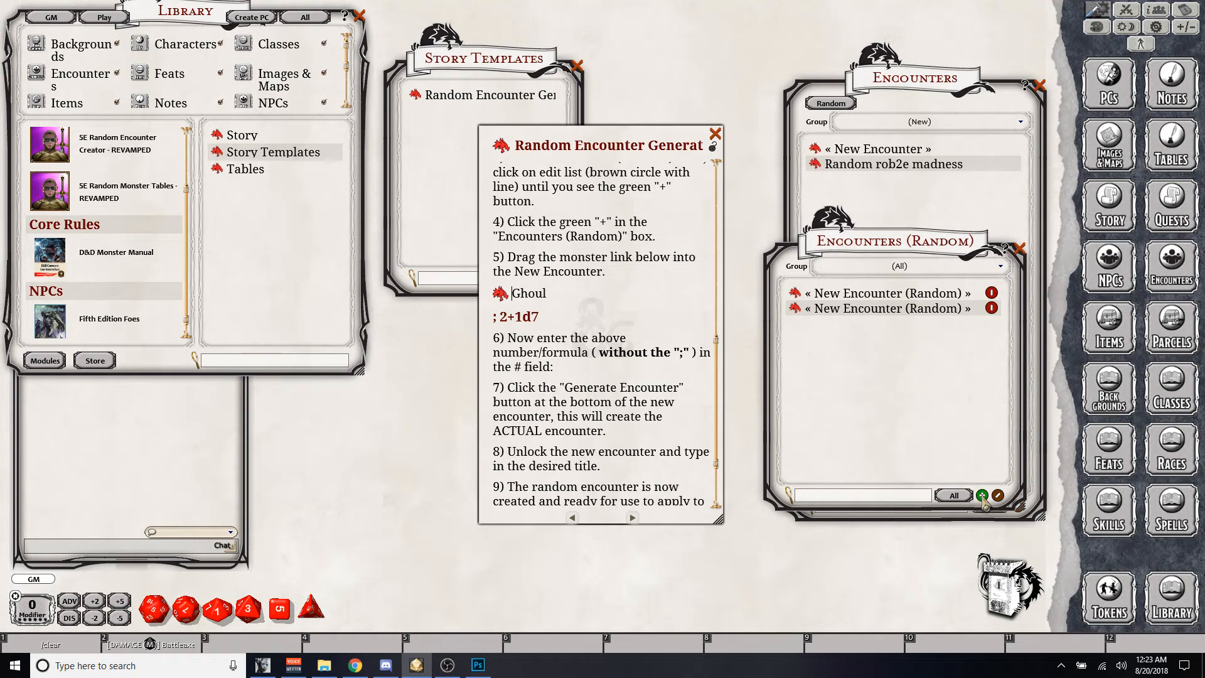
{"action": "left_click", "coordinate": [981, 495]}
{"action": "left_click_drag", "start_coordinate": [589, 269], "coordinate": [909, 297]}
{"action": "left_click_drag", "start_coordinate": [499, 293], "coordinate": [902, 346]}
- Set the Ghoul's quantity to the formula 2+1d7 and generate the actual encounter, placing its window beside the random one
{"action": "left_click_drag", "start_coordinate": [498, 318], "coordinate": [542, 316]}
{"action": "key", "text": "ctrl+c"}
{"action": "left_click", "coordinate": [857, 283]}
{"action": "key", "text": "ctrl+v"}
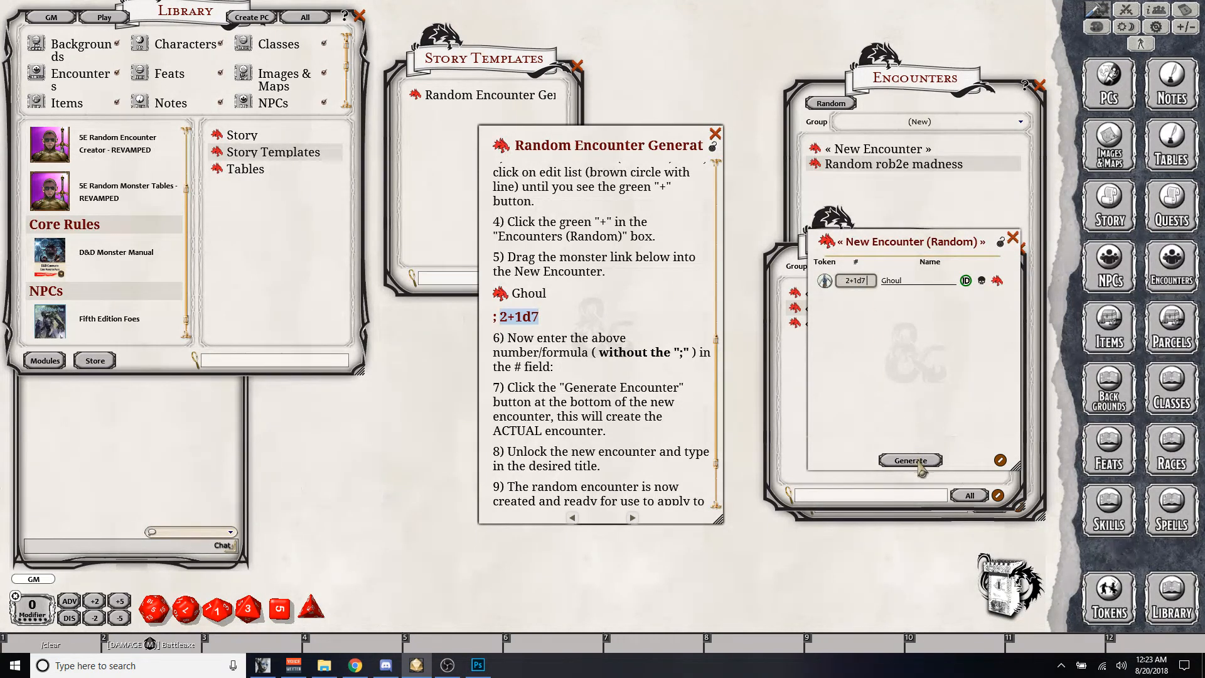
{"action": "left_click", "coordinate": [911, 461]}
{"action": "left_click_drag", "start_coordinate": [176, 213], "coordinate": [448, 207]}
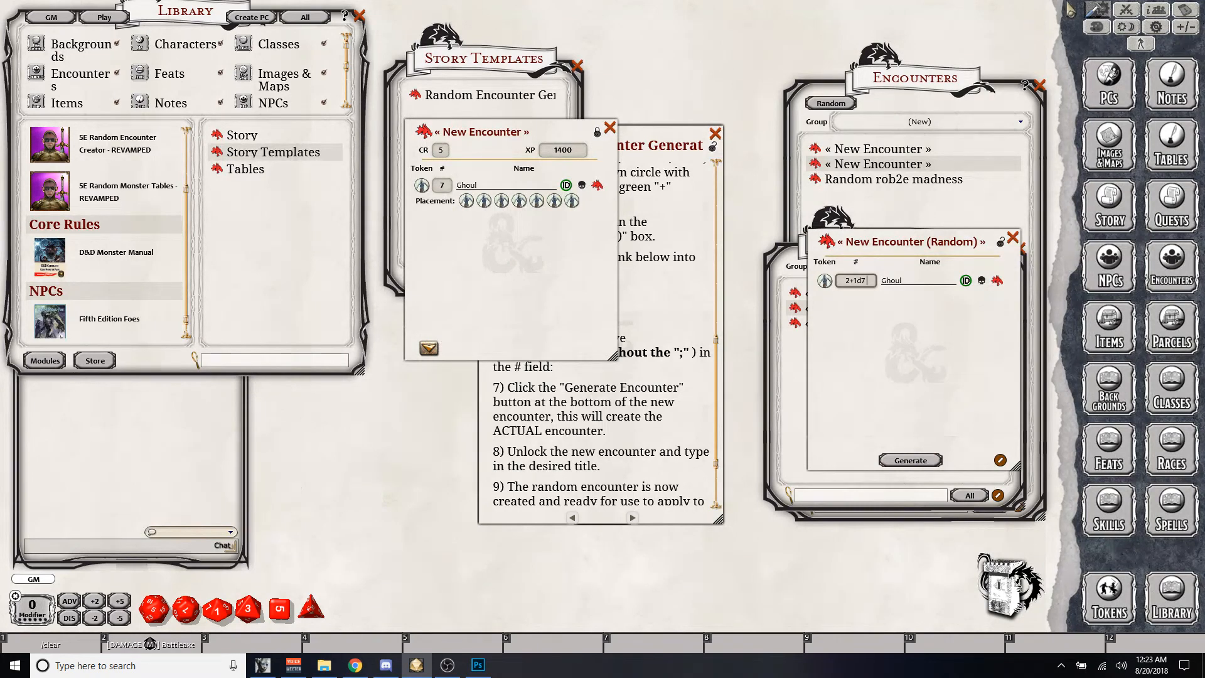
- Delete Super Acolyte of Temple 2 and both Ant Lions from the combat tracker and add the generated Ghoul encounter to it
{"action": "left_click", "coordinate": [1128, 10]}
{"action": "right_click", "coordinate": [229, 218]}
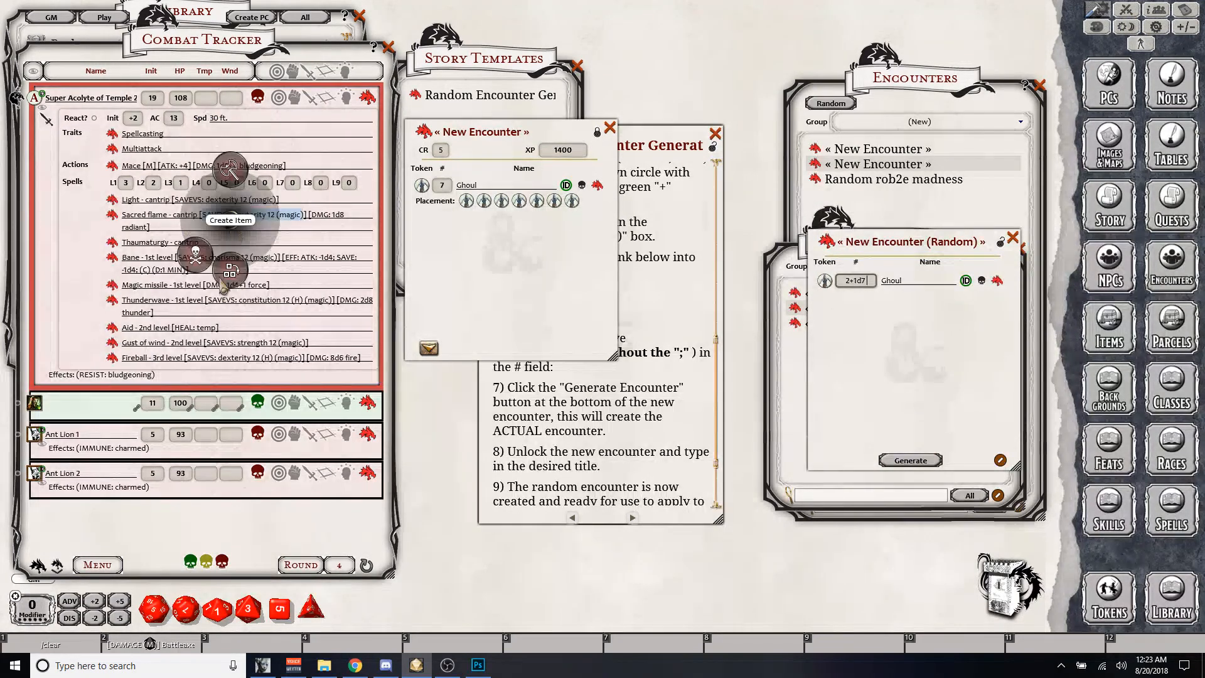
{"action": "left_click", "coordinate": [193, 257]}
{"action": "right_click", "coordinate": [201, 141]}
{"action": "left_click", "coordinate": [166, 177]}
{"action": "left_click", "coordinate": [115, 187]}
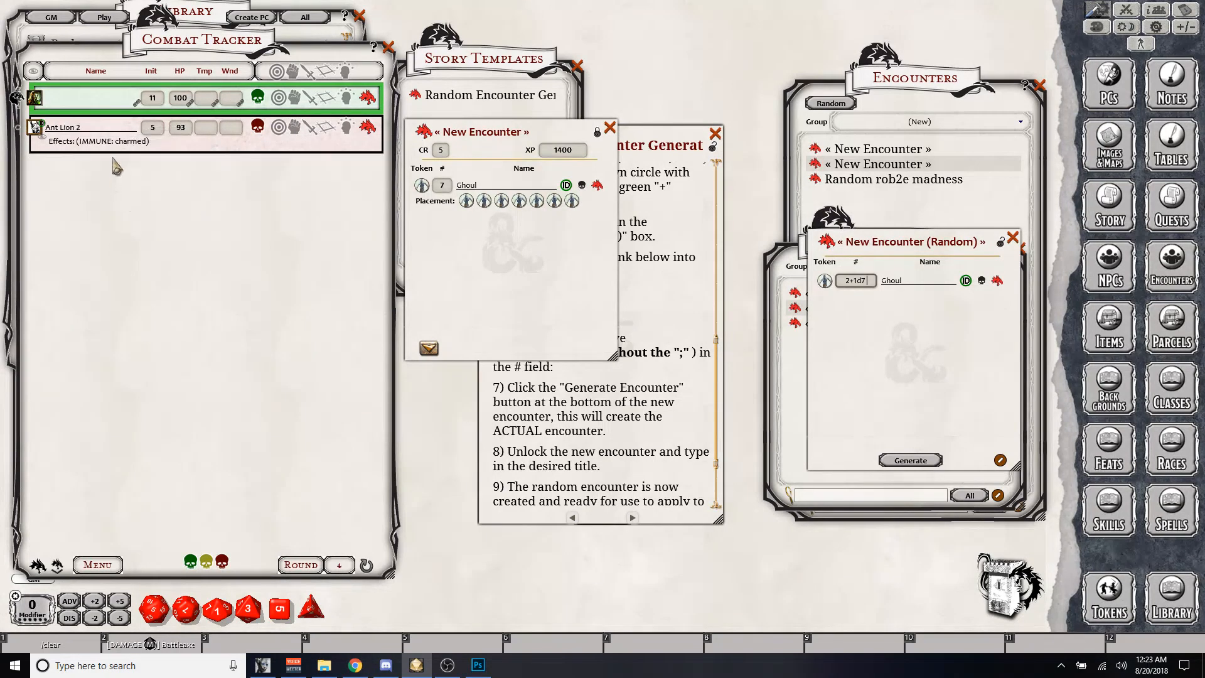
{"action": "right_click", "coordinate": [122, 140]}
{"action": "left_click", "coordinate": [88, 179]}
{"action": "left_click", "coordinate": [44, 182]}
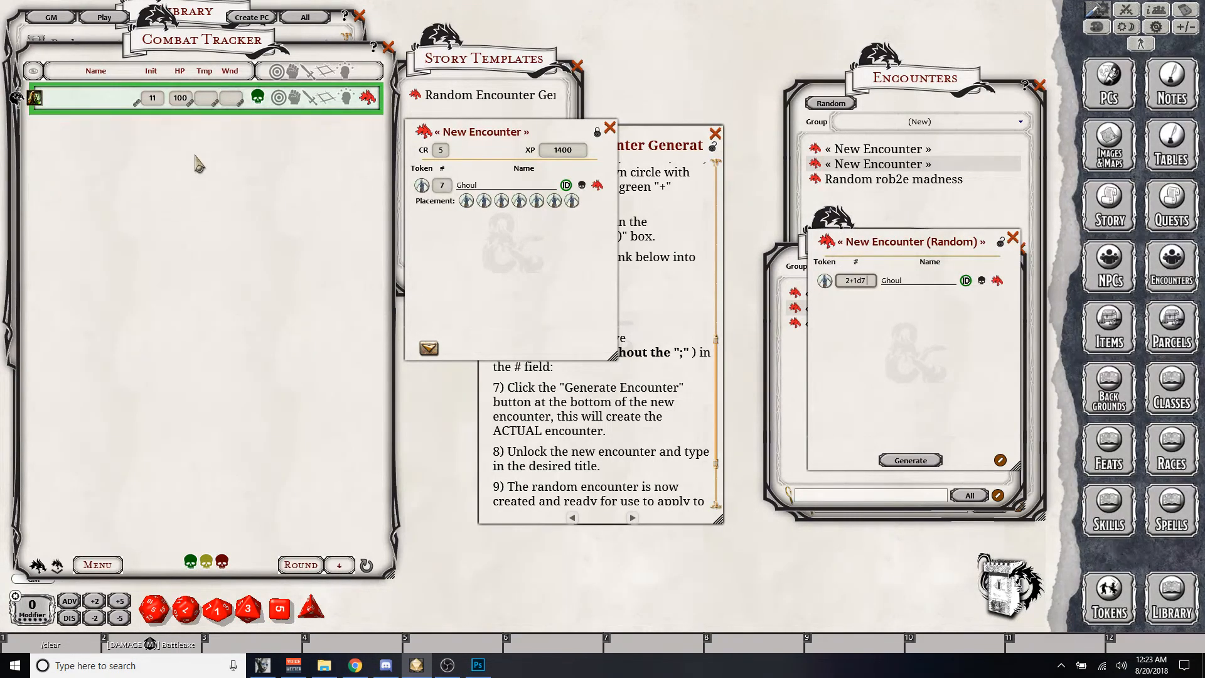
{"action": "left_click", "coordinate": [431, 349]}
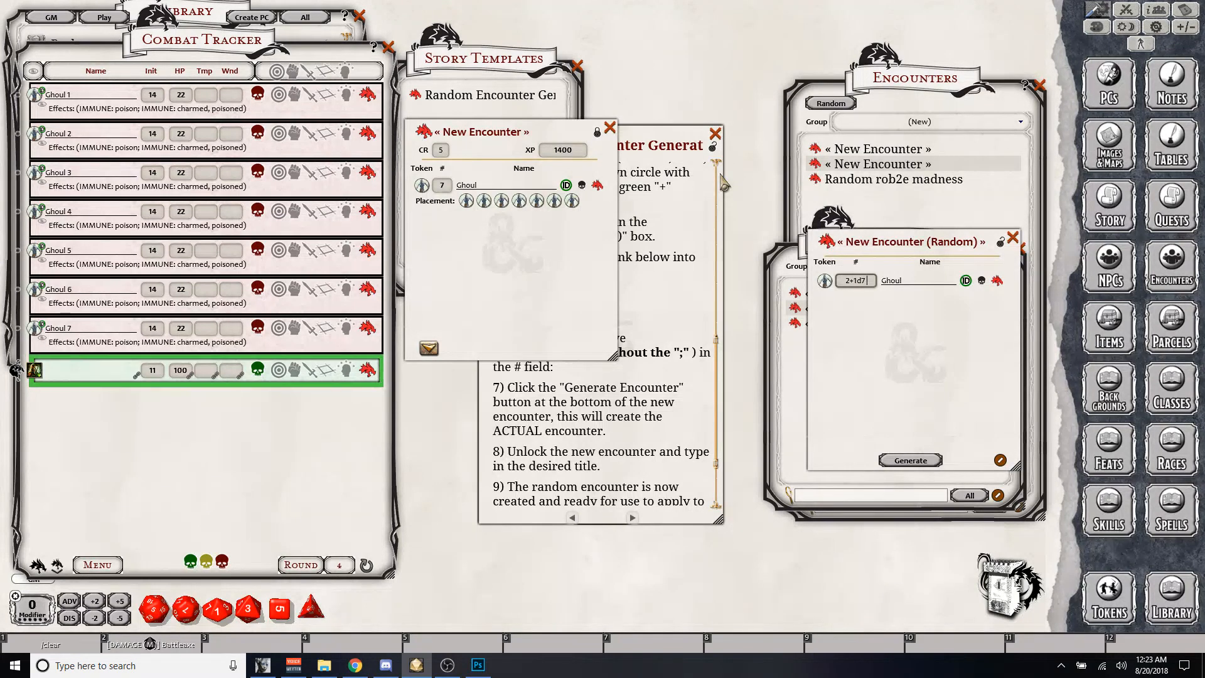
- Close the generated instructions and review the level and party line in the Random Encounter Generator template
{"action": "left_click", "coordinate": [678, 251]}
{"action": "scroll", "coordinate": [678, 251], "scroll_direction": "down", "scroll_amount": 2}
{"action": "scroll", "coordinate": [597, 301], "scroll_direction": "up", "scroll_amount": 6}
{"action": "scroll", "coordinate": [597, 301], "scroll_direction": "up", "scroll_amount": 5}
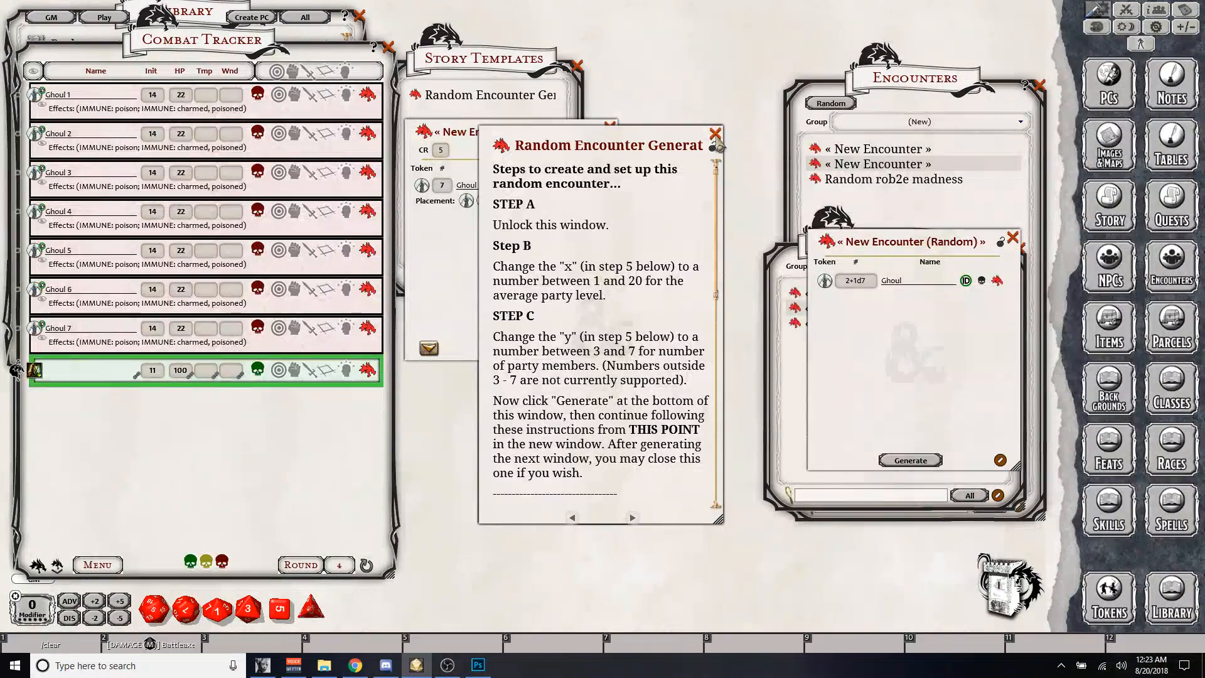
{"action": "left_click", "coordinate": [719, 146]}
{"action": "left_click", "coordinate": [636, 282]}
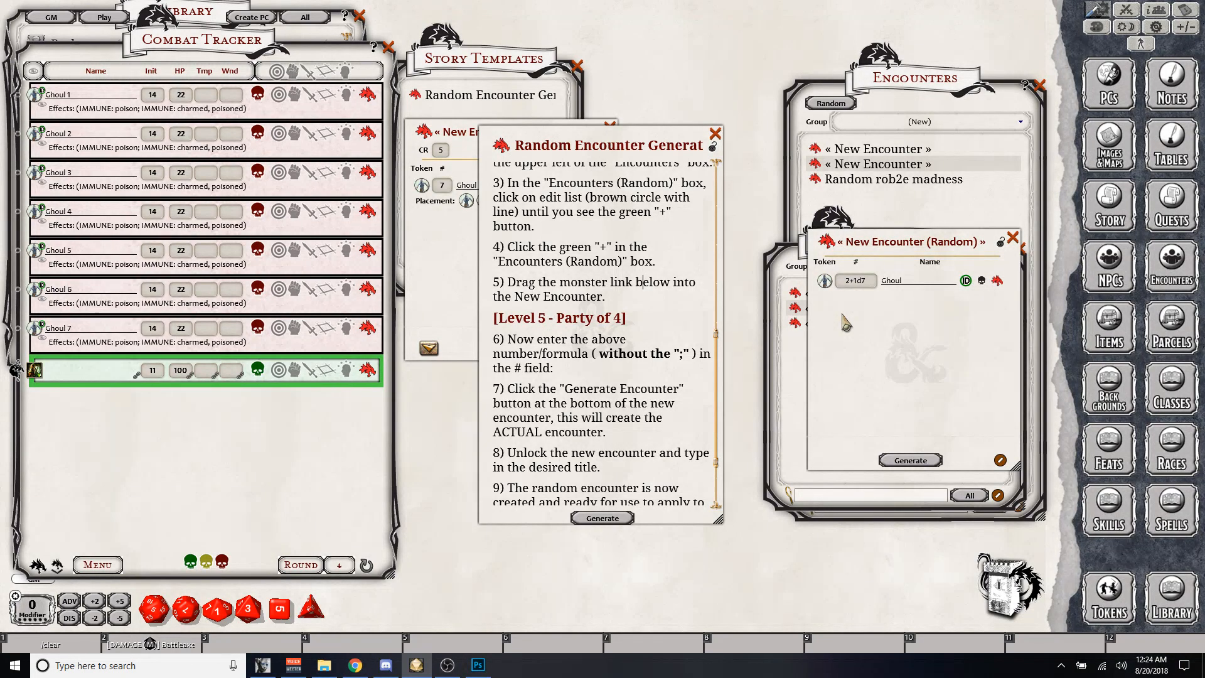
{"action": "left_click", "coordinate": [447, 665]}
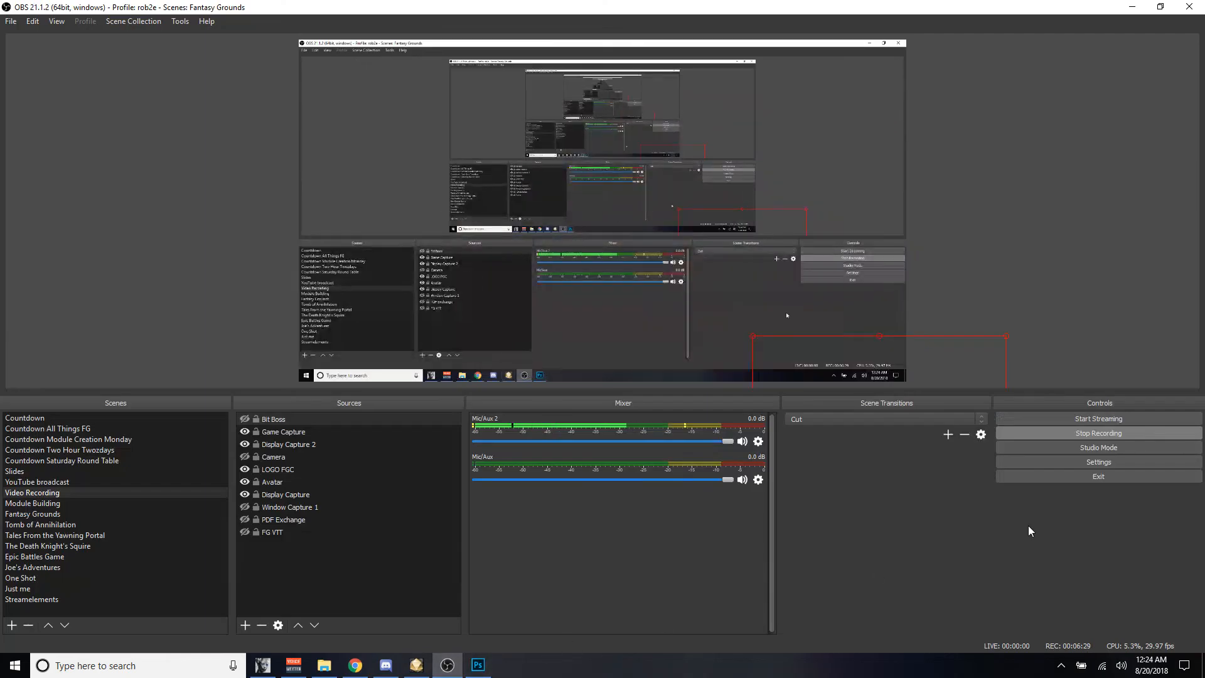